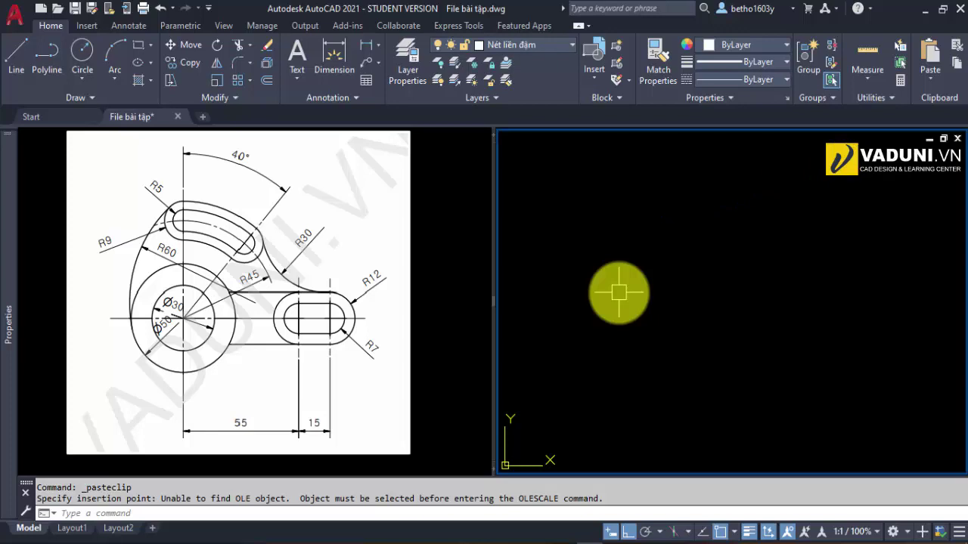
- Capture a 524x445 screen region framing the reference bracket drawing
key(Print)
mouse_move(68, 130)
mouse_down()
mouse_move(416, 408)
mouse_move(440, 456)
mouse_up()
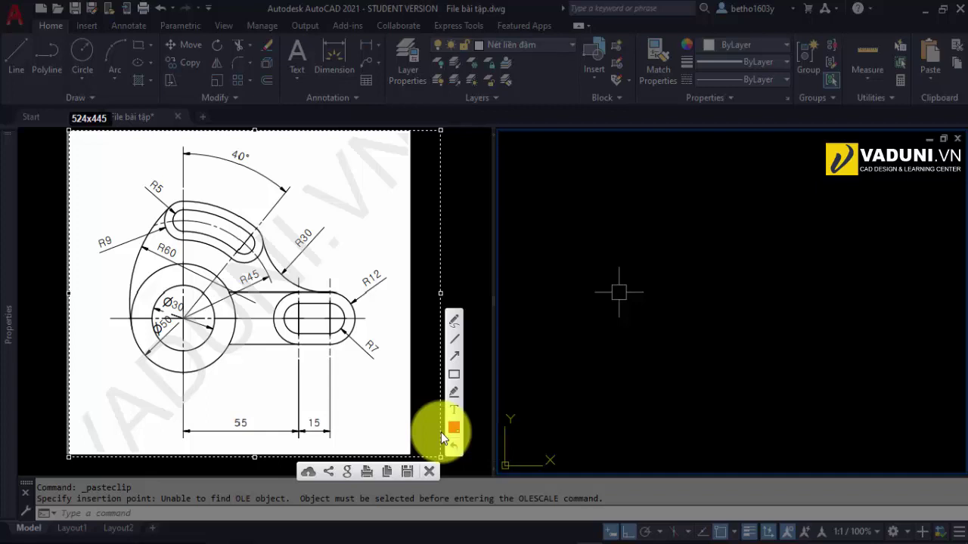
- Highlight the Ø50 arc, R5 slot end, R30 and R60 features, then close the markup overlay
click(454, 395)
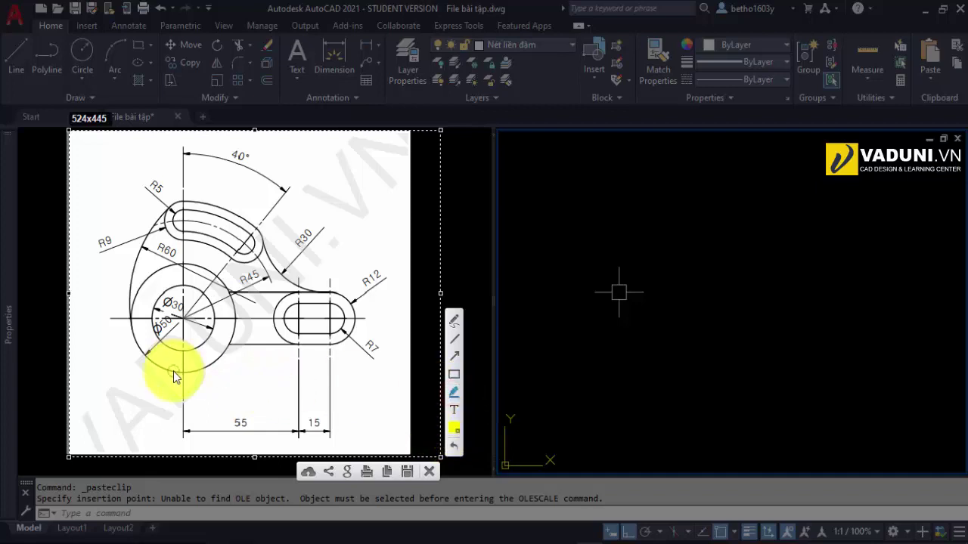
drag(162, 368, 214, 367)
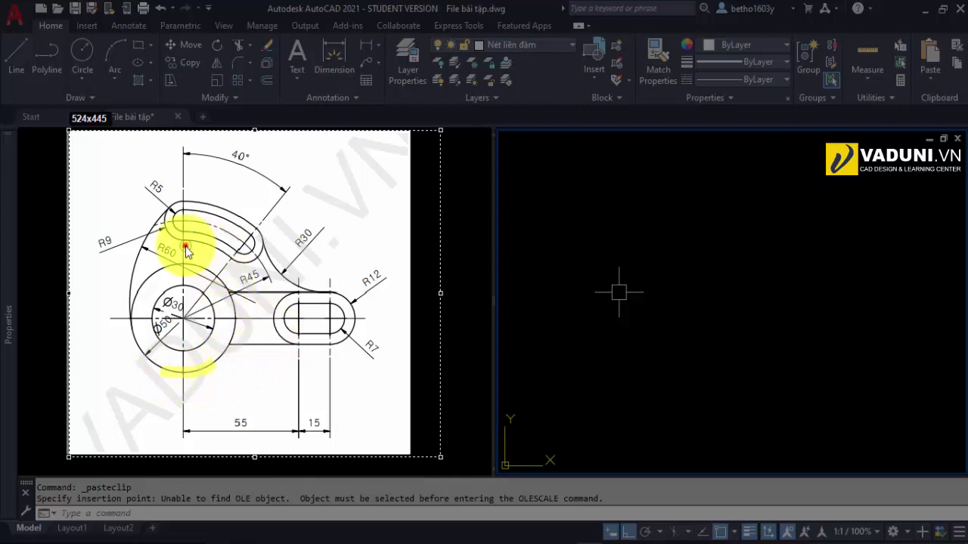
drag(185, 240, 184, 218)
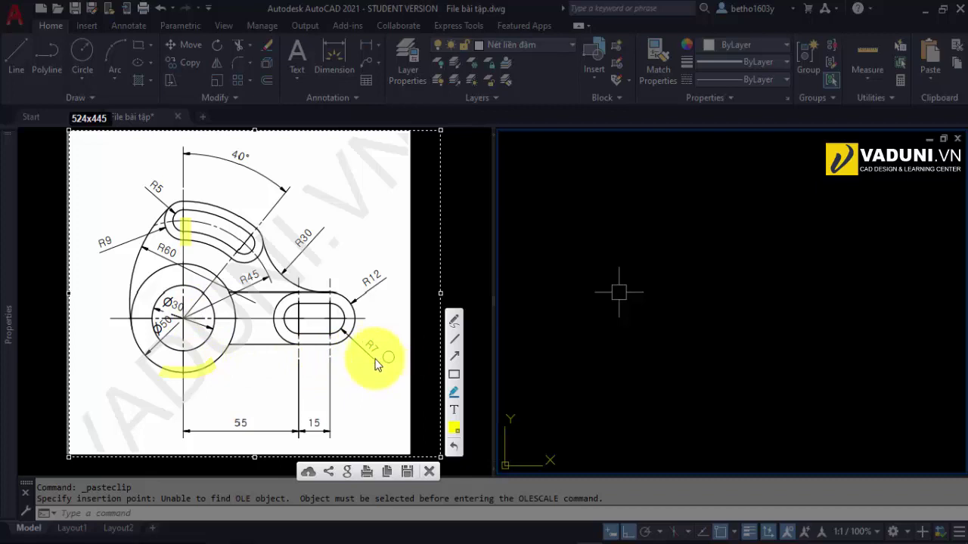
mouse_move(332, 239)
mouse_down()
mouse_move(292, 219)
mouse_move(337, 227)
mouse_up()
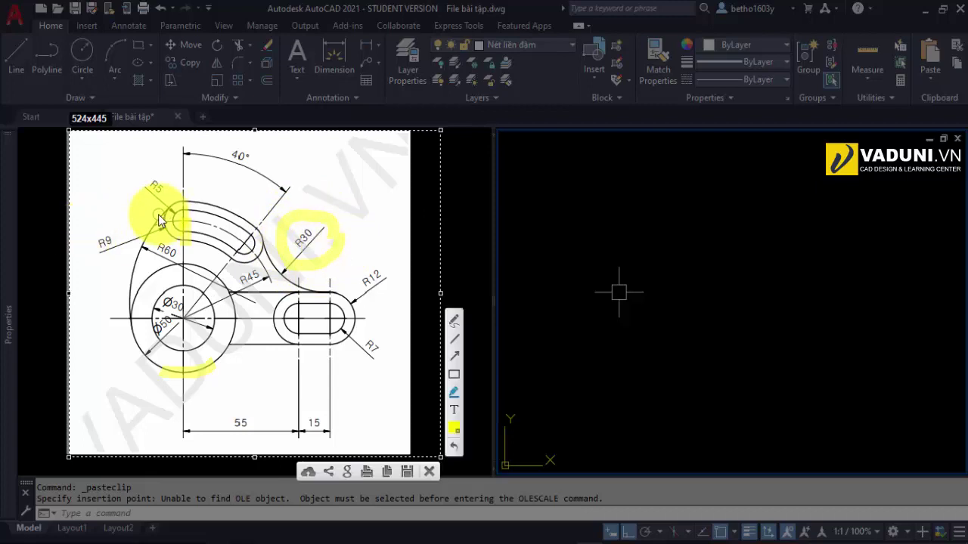
drag(159, 219, 124, 288)
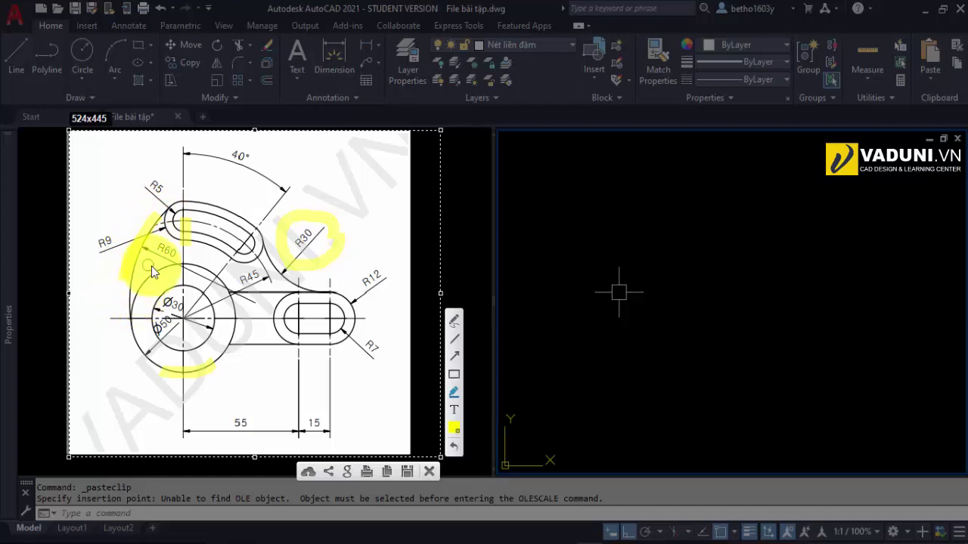
drag(171, 254, 142, 259)
click(427, 471)
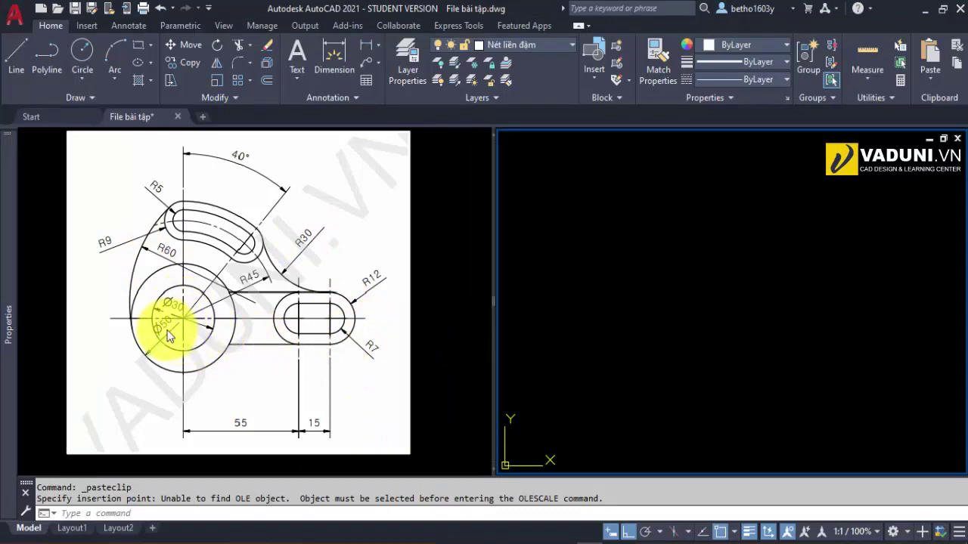
- Draw a Ø30 circle at a chosen centre point
click(537, 334)
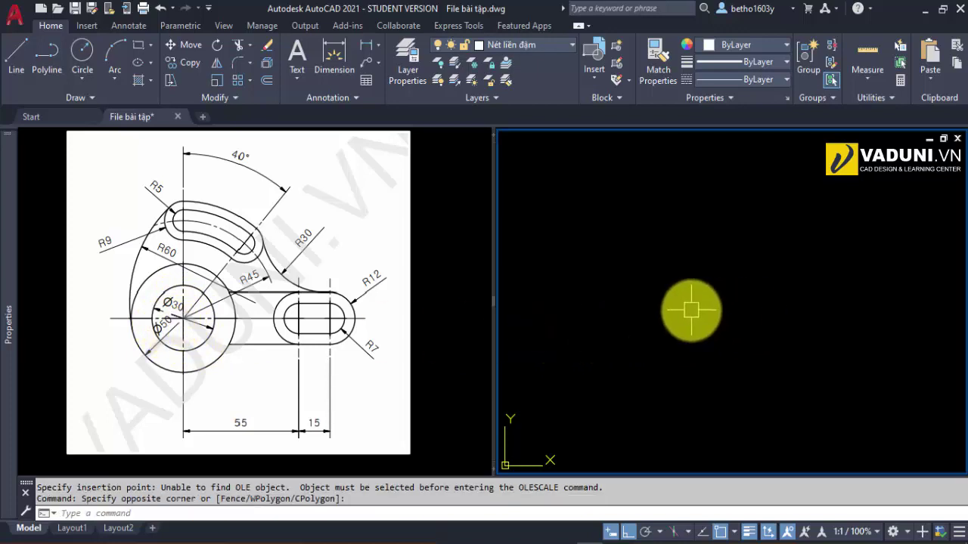
text(c)
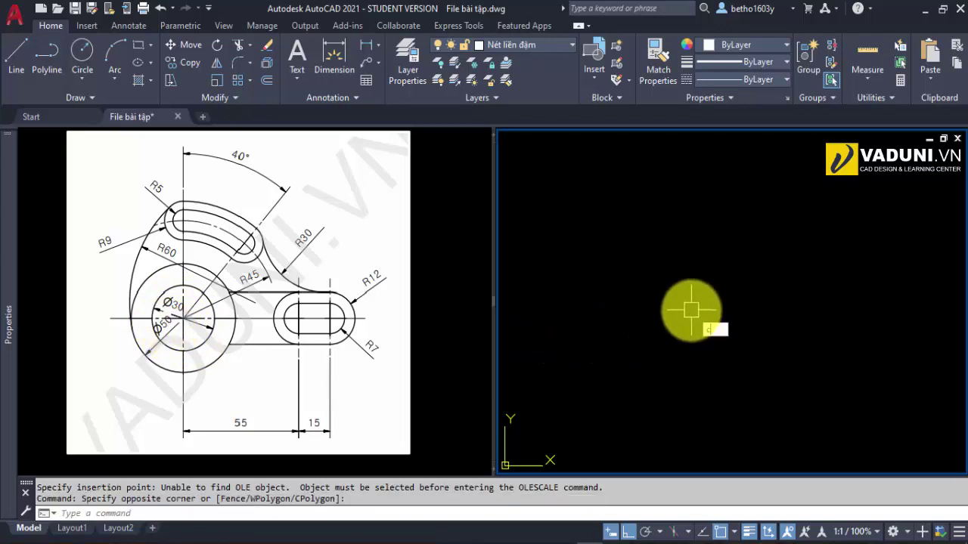
key(Return)
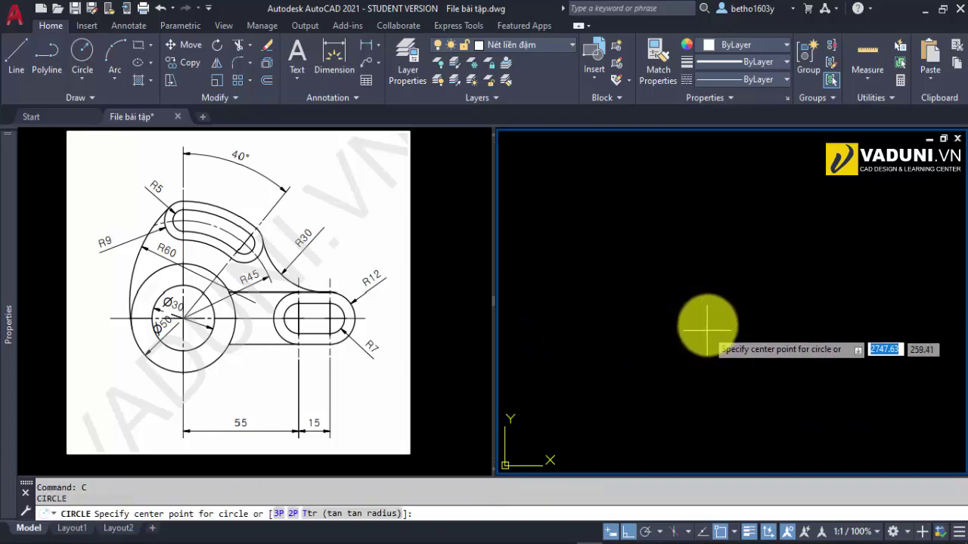
click(706, 308)
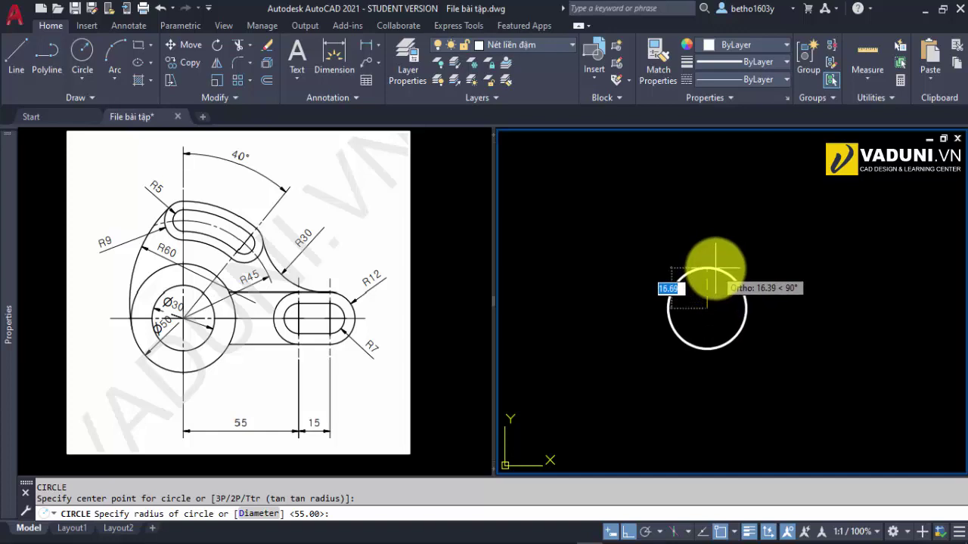
text(d)
key(Return)
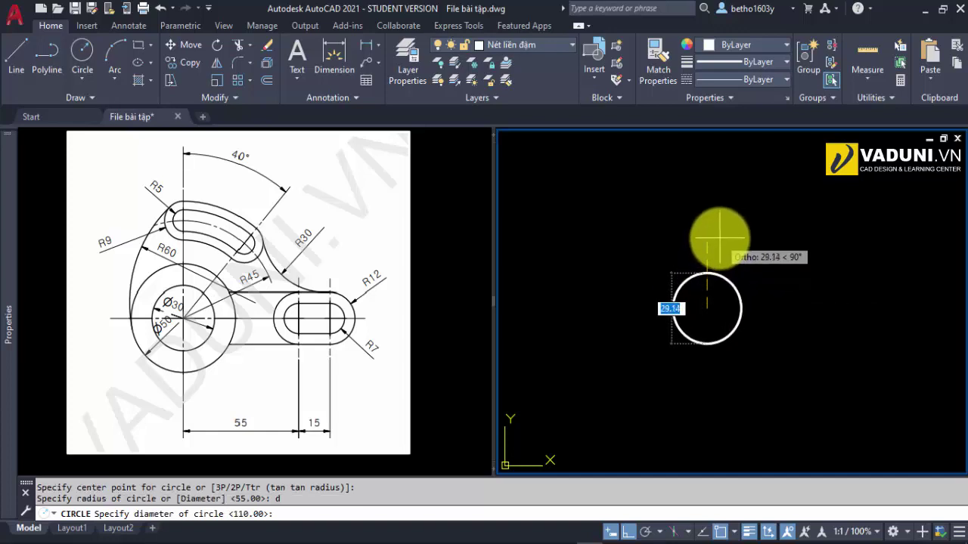
text(30)
key(Return)
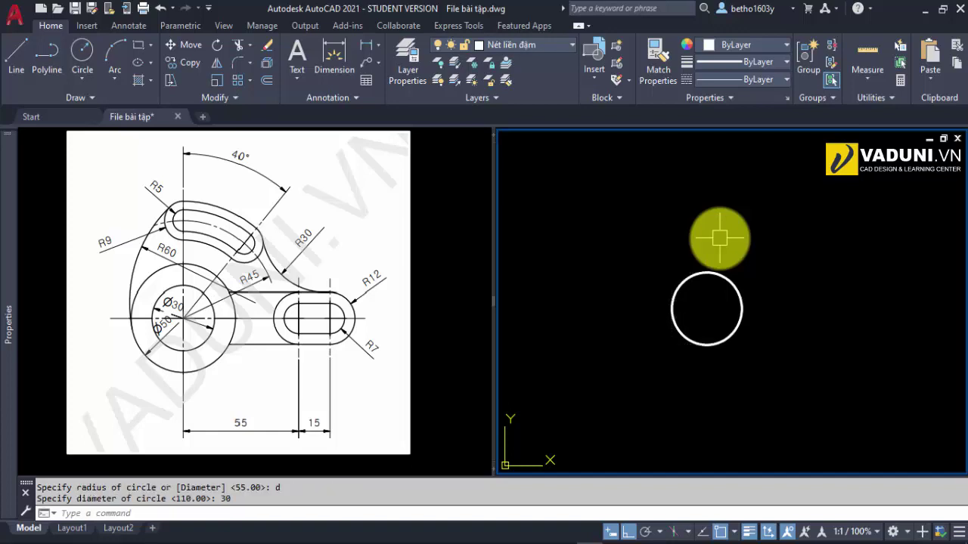
- Add a concentric Ø50 circle on the same centre
key(space)
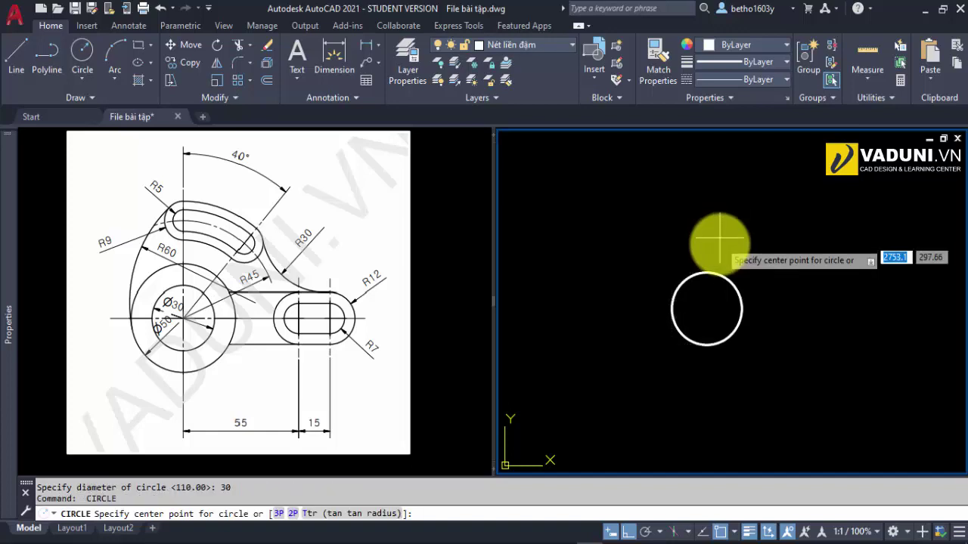
click(706, 308)
text(d)
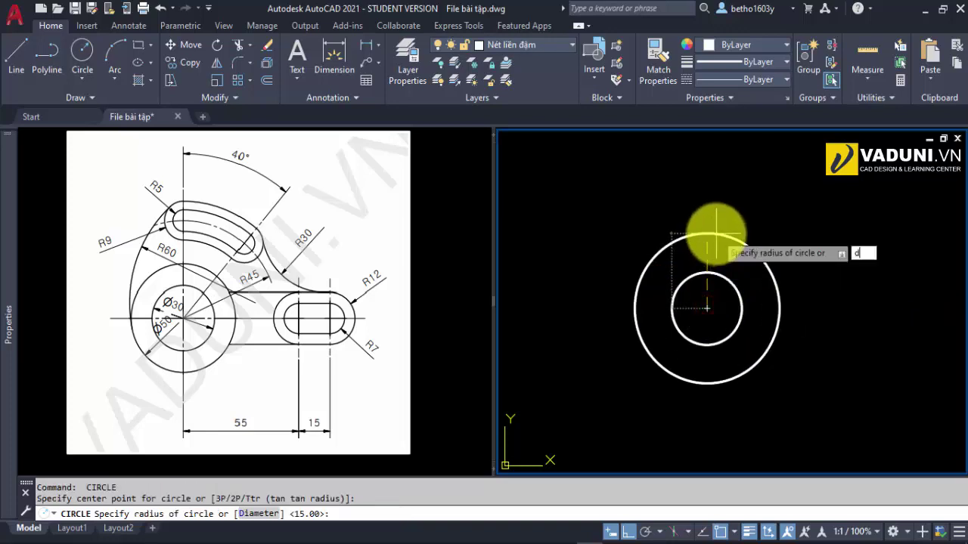
key(Return)
text(50)
key(Return)
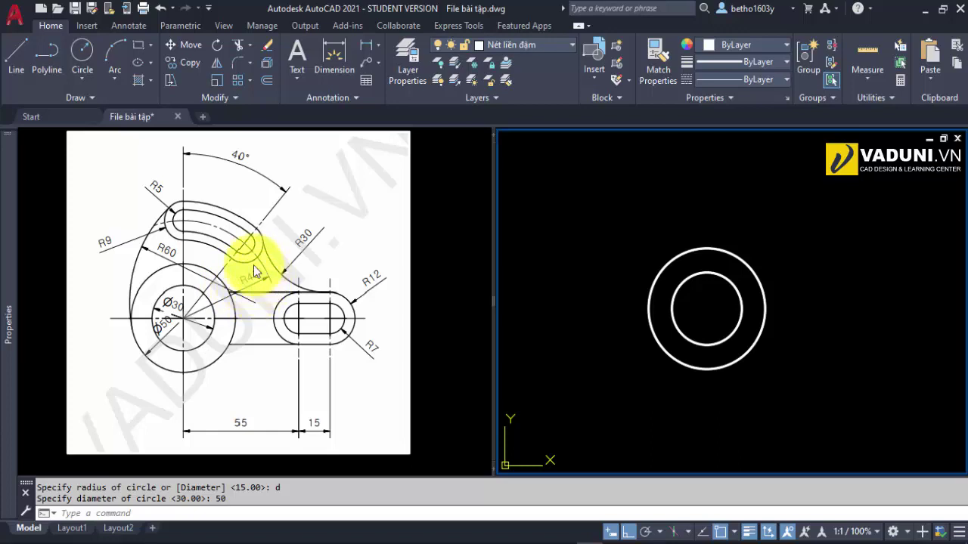
- Draw an R5 circle tracked 45 units above the main circles' centre
click(640, 229)
click(584, 333)
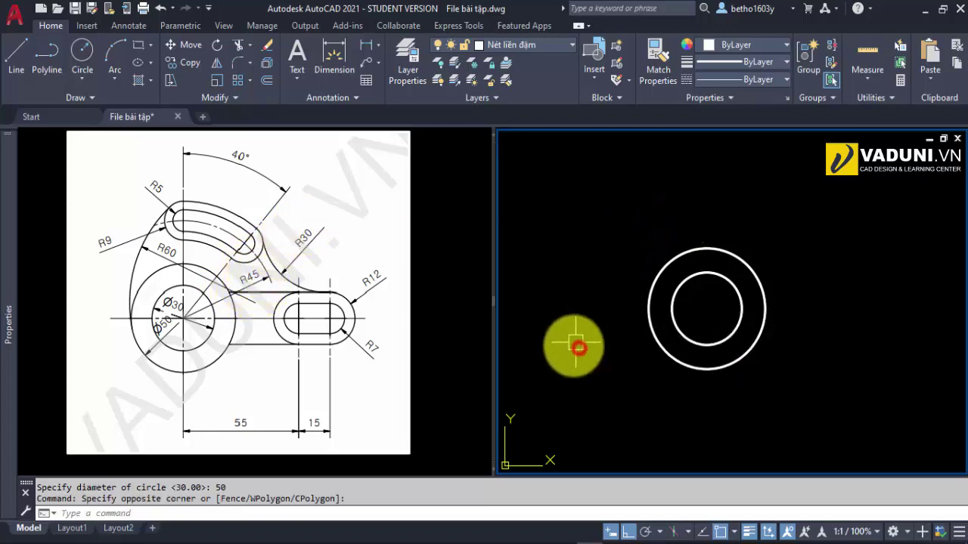
scroll(605, 310, down, 2)
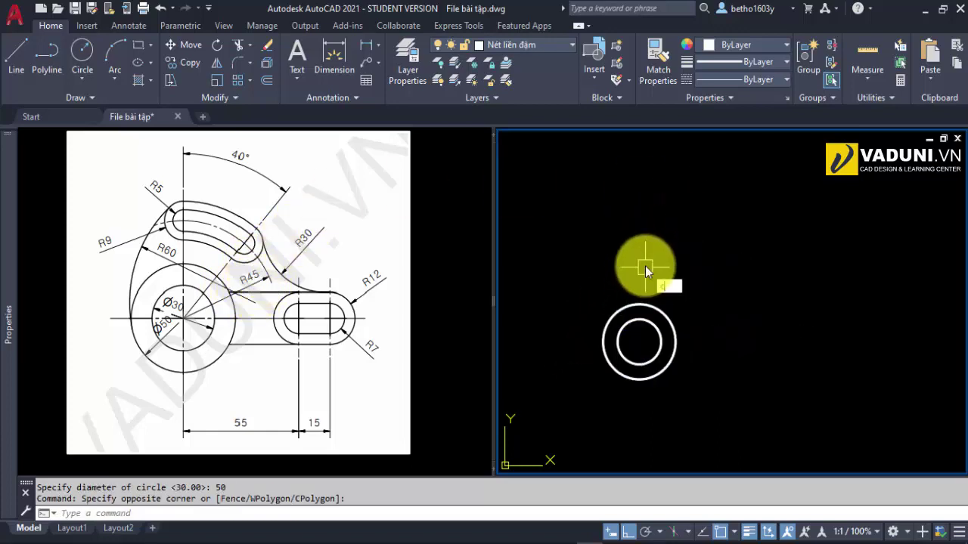
key(Return)
text(tk)
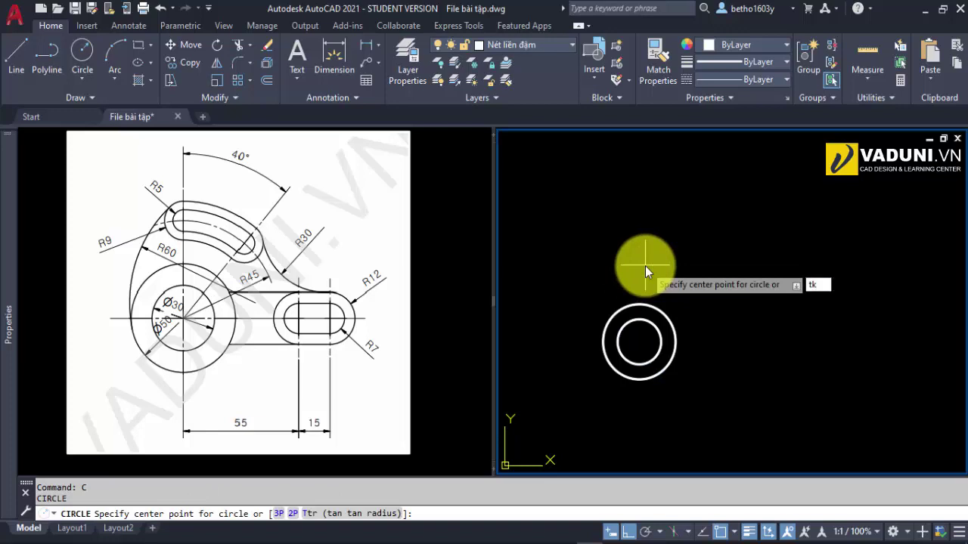
key(Return)
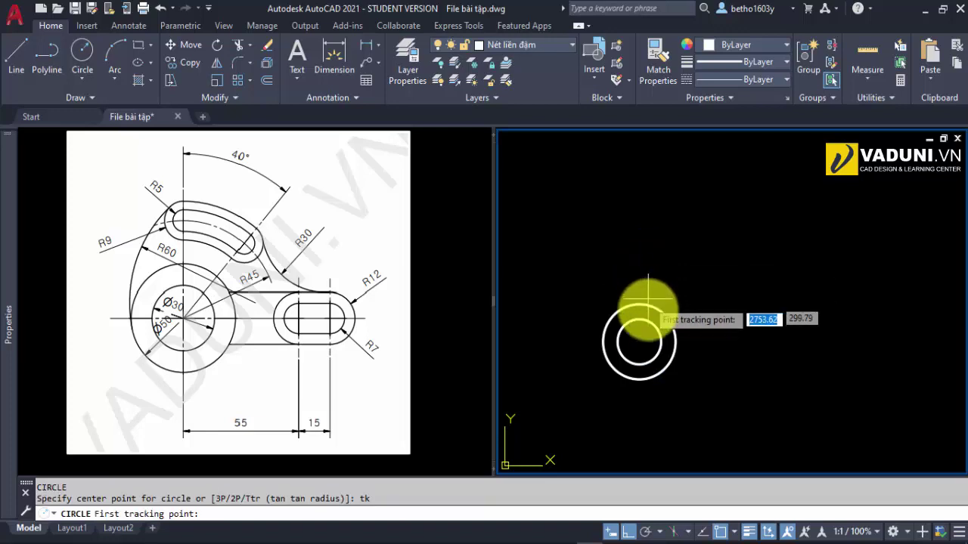
click(637, 341)
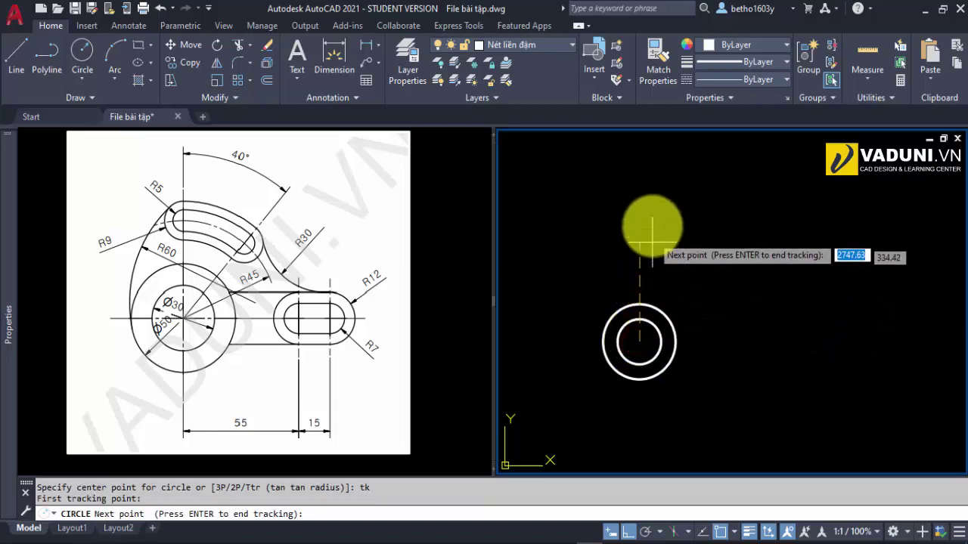
text(45)
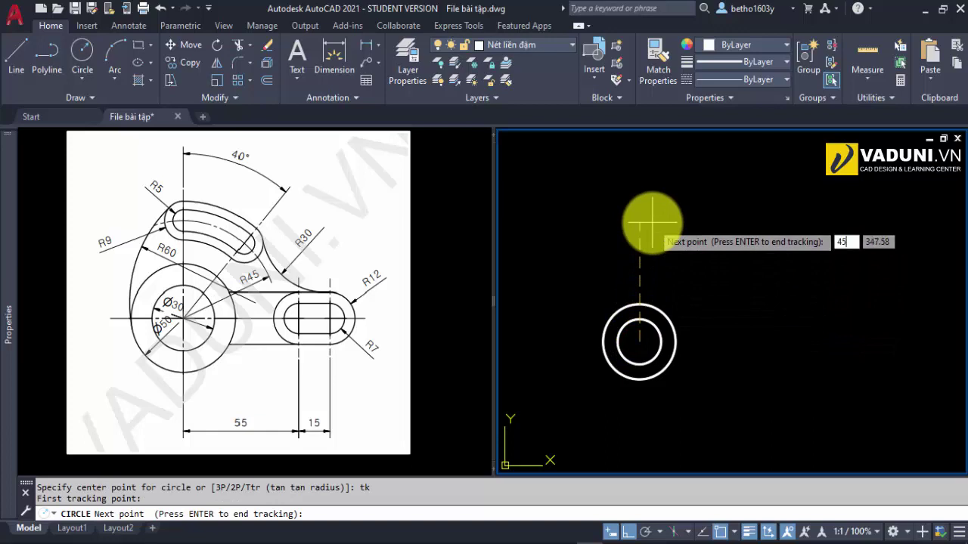
key(Return)
key(Return)
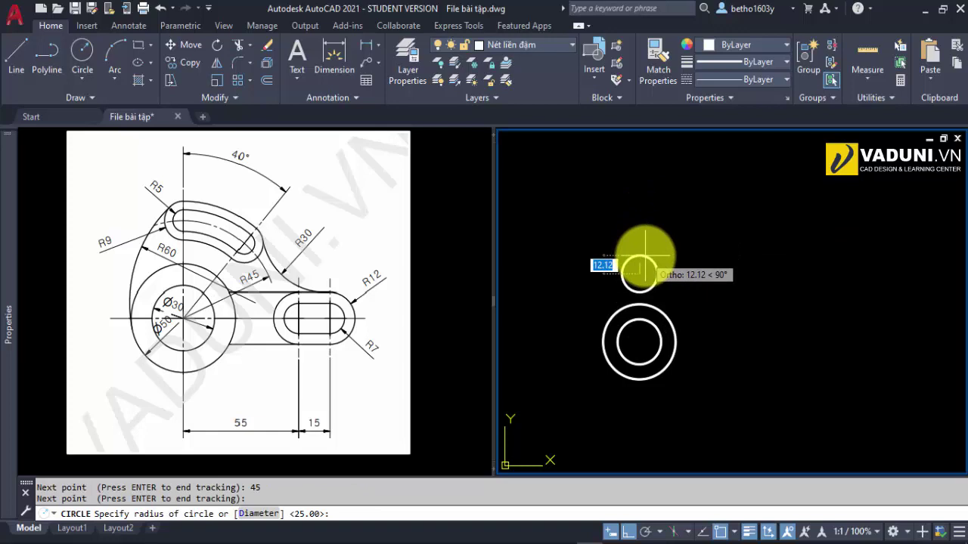
key(Return)
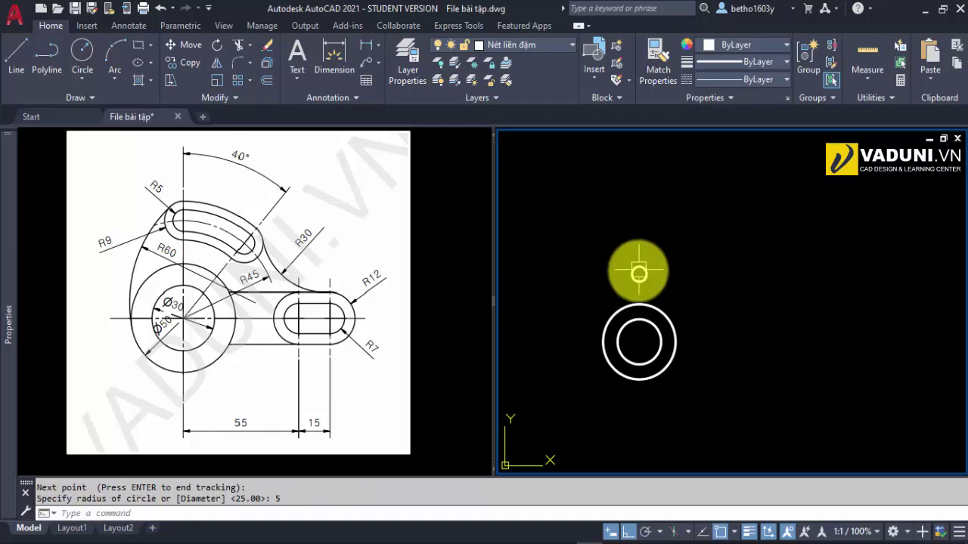
- Add a concentric R9 circle around the R5 circle
key(Return)
scroll(640, 272, up, 2)
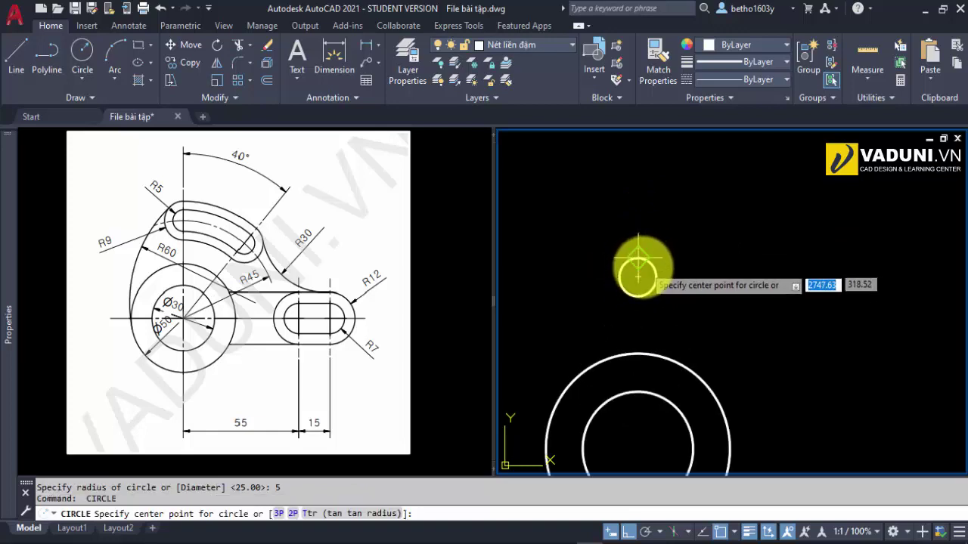
click(637, 275)
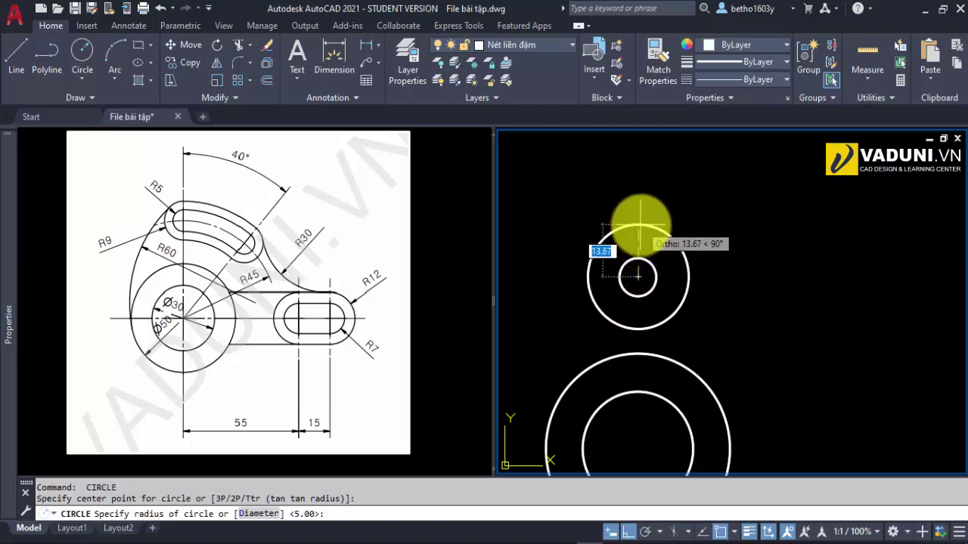
text(9)
key(Return)
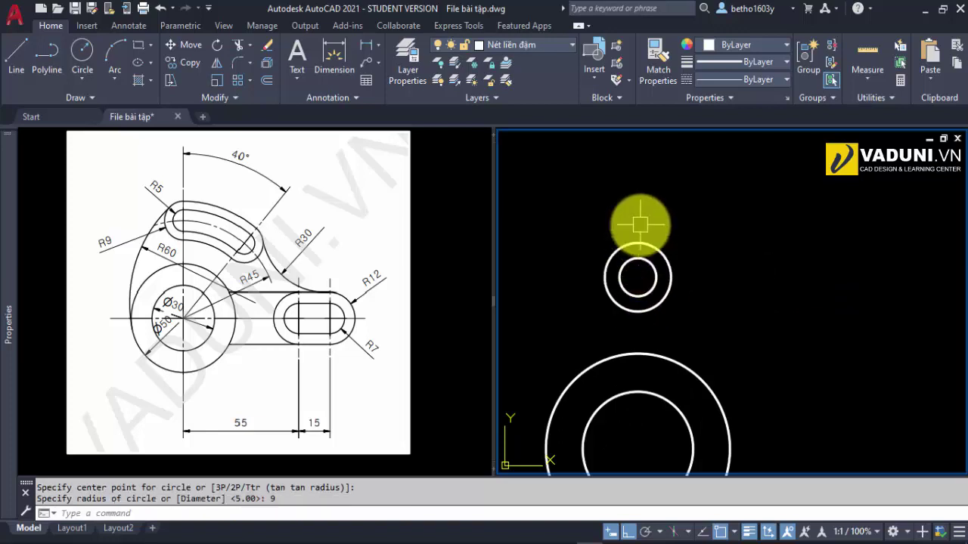
scroll(614, 202, down, 2)
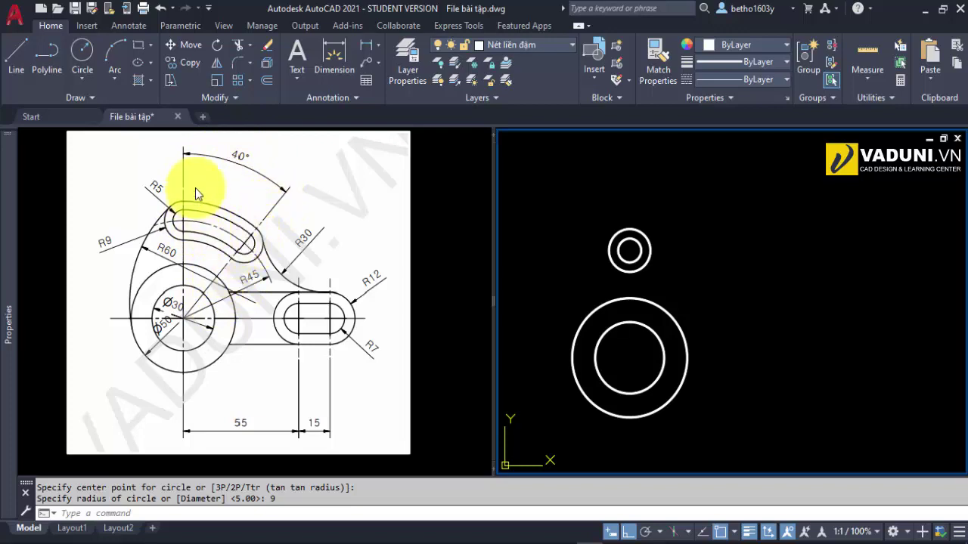
- Draw a 50-unit line slanting up-right from the hub centre with Ortho off
click(573, 266)
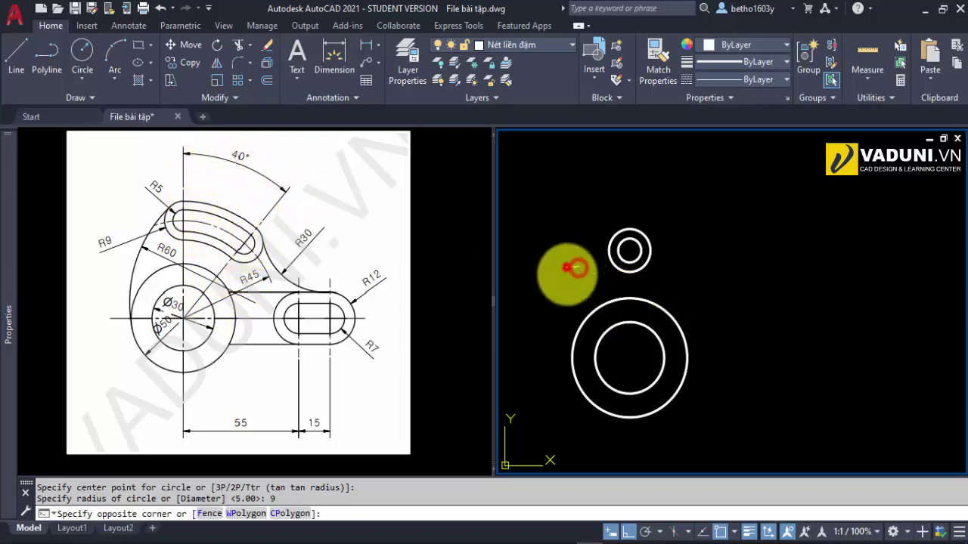
click(604, 454)
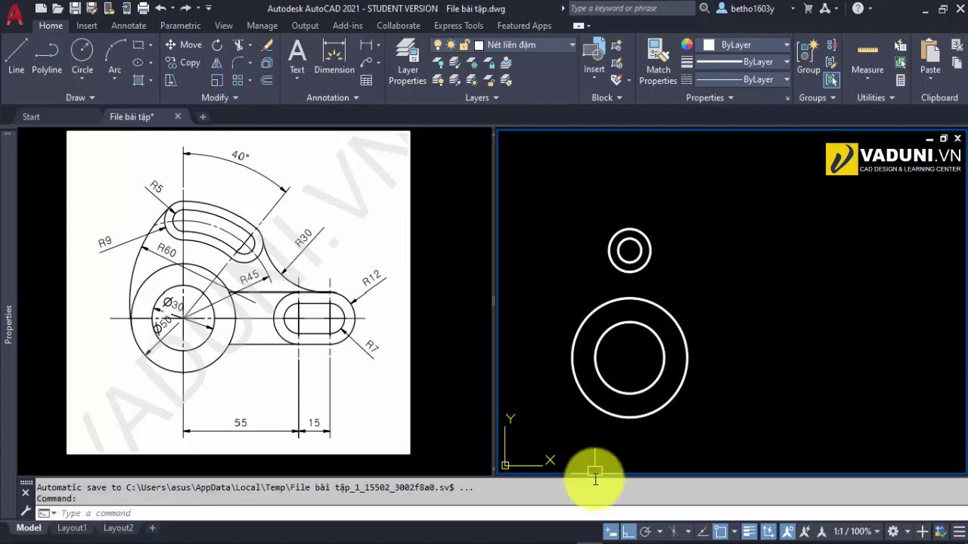
text(l)
key(Return)
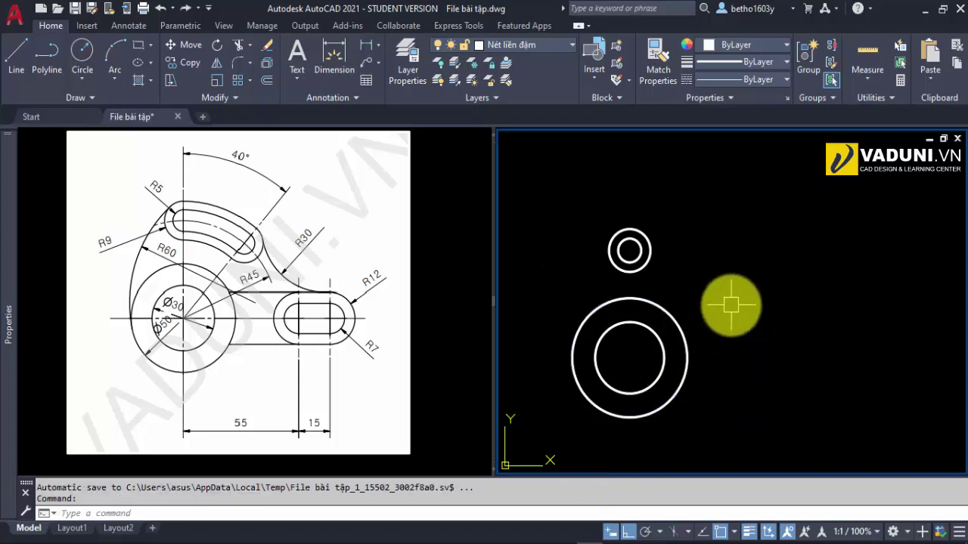
click(630, 357)
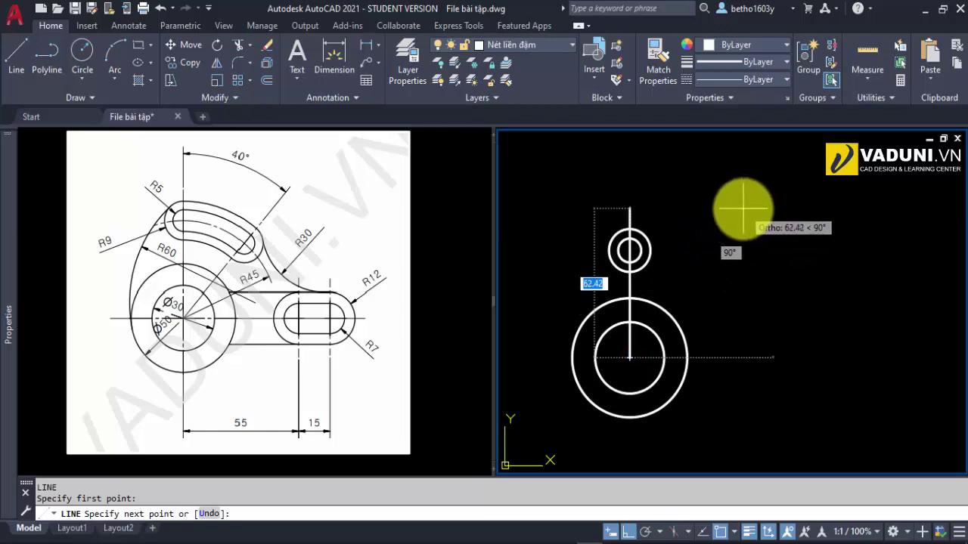
key(F8)
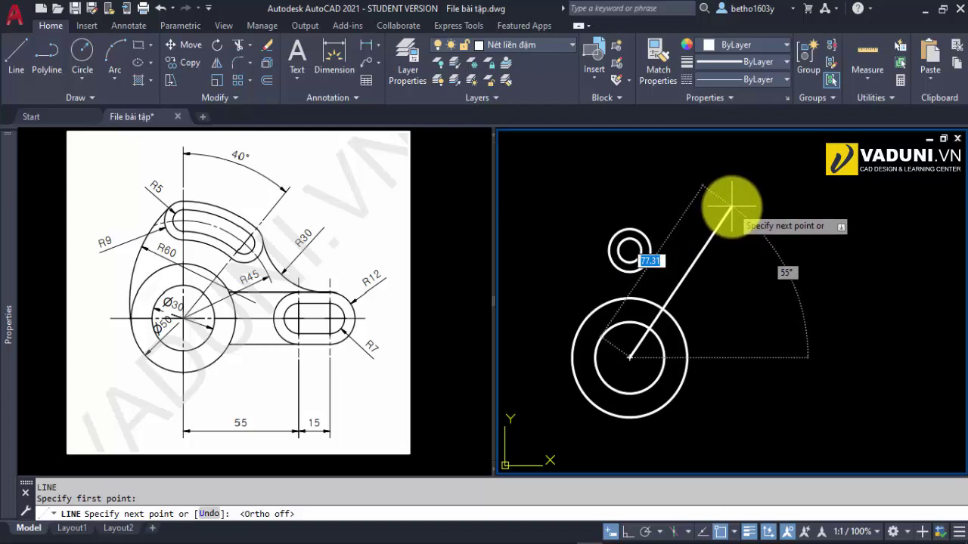
key(Tab)
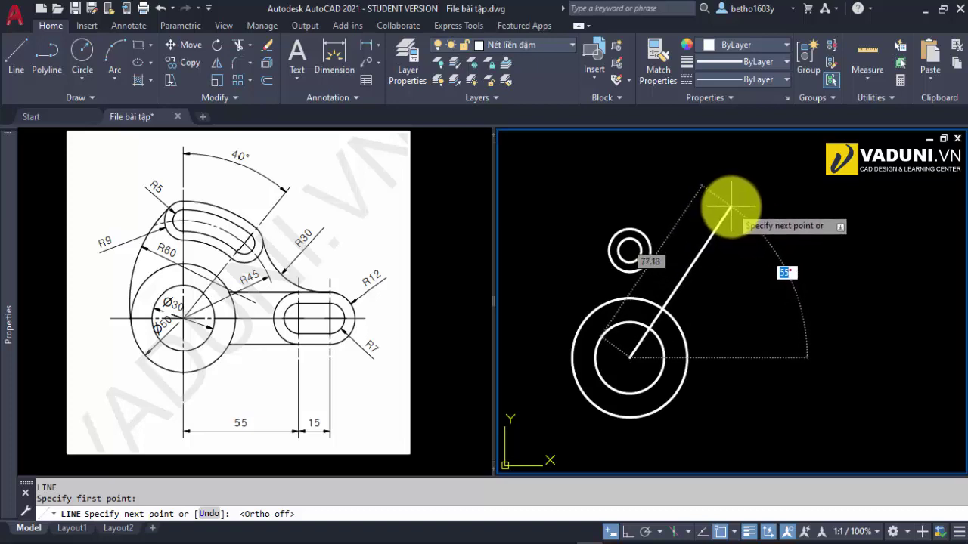
key(Return)
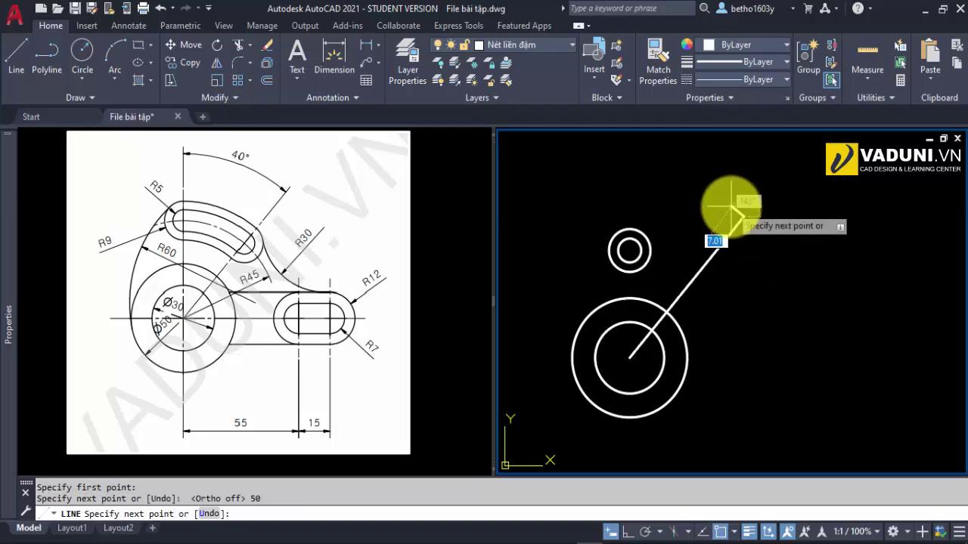
key(Escape)
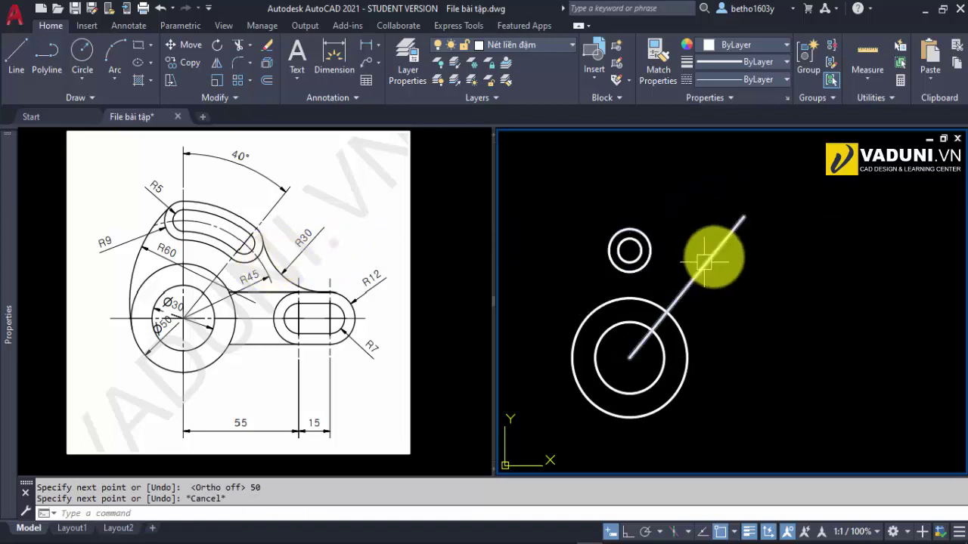
- Draw an R45 circle from the hub centre through the R5 circle's centre
text(c)
key(Return)
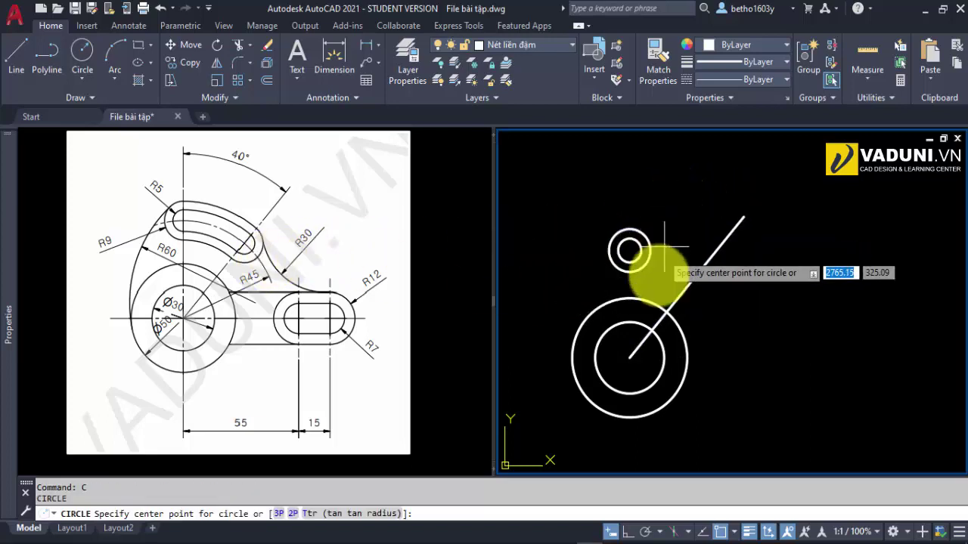
click(630, 356)
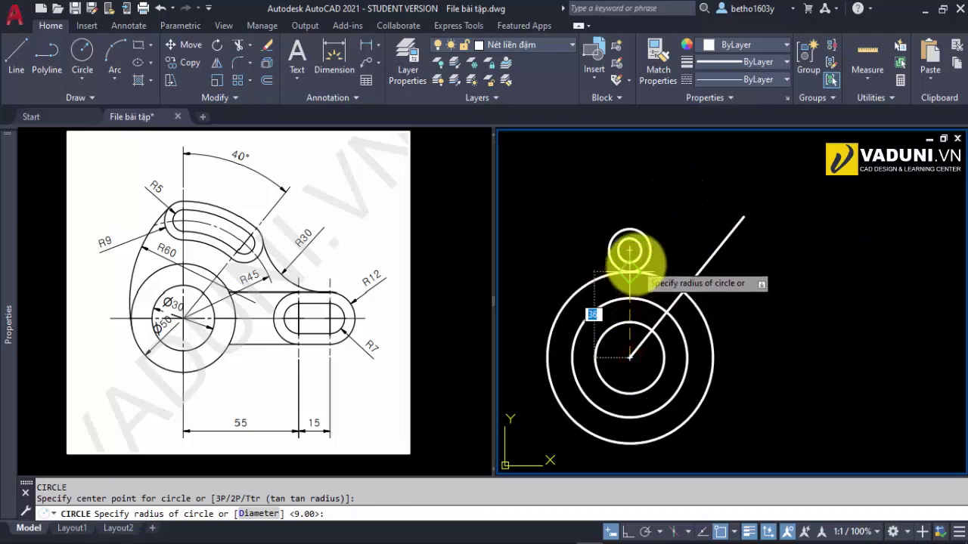
click(632, 251)
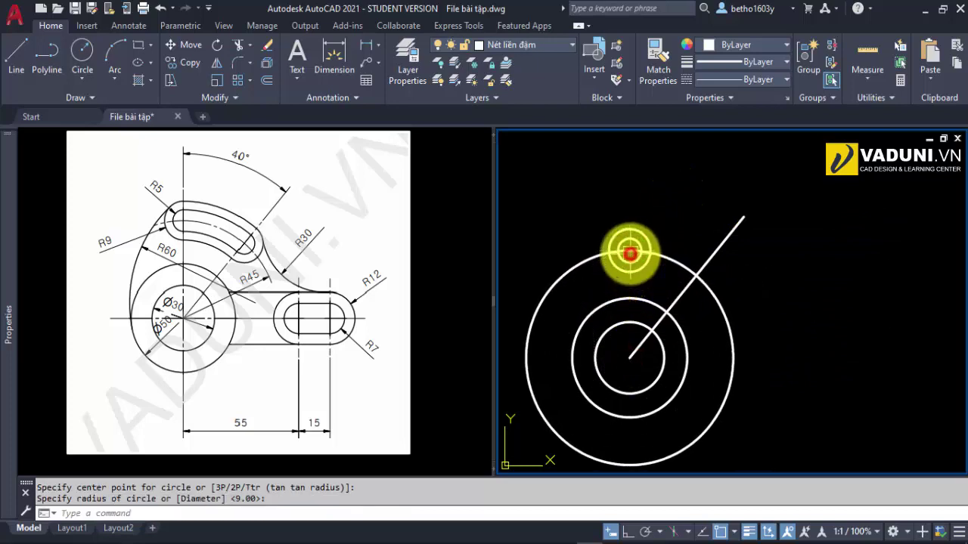
- Put the R45 circle and diagonal line on the Nét tâm layer, then select the R5/R9 pair
click(728, 290)
click(678, 241)
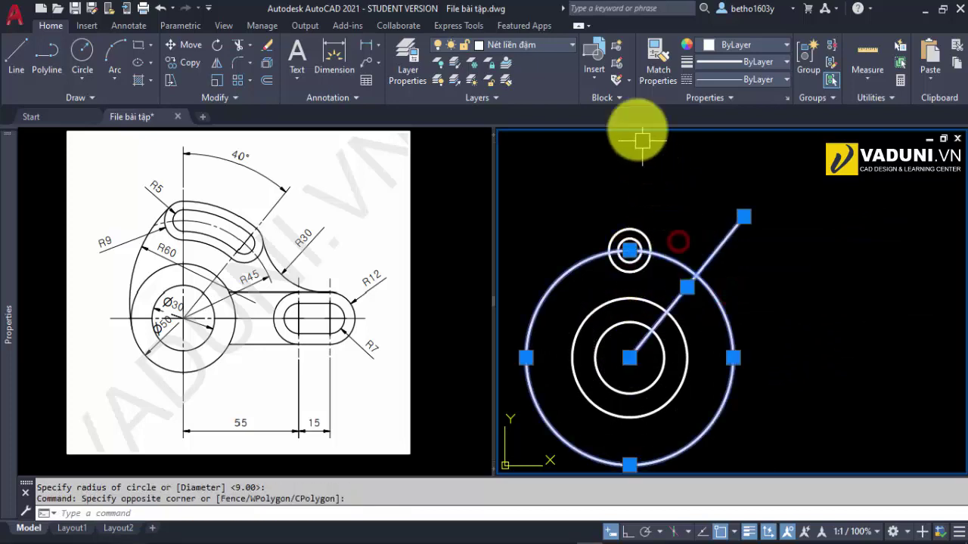
click(540, 46)
click(508, 116)
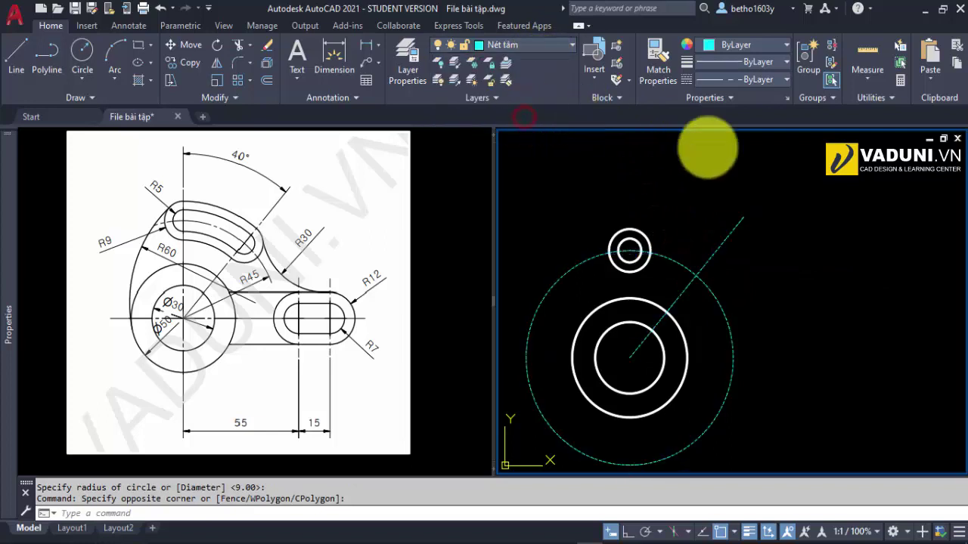
click(688, 215)
click(679, 196)
scroll(681, 277, up, 2)
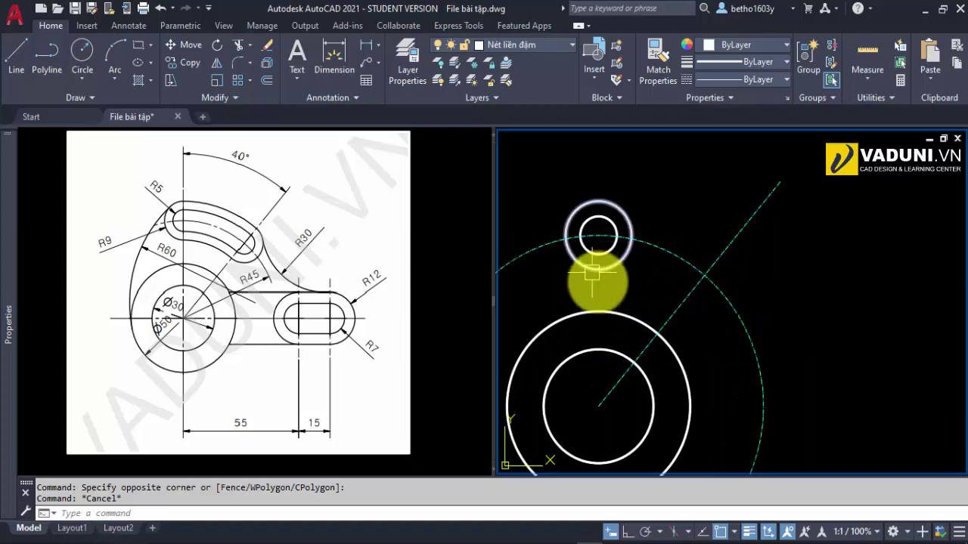
click(609, 288)
click(596, 250)
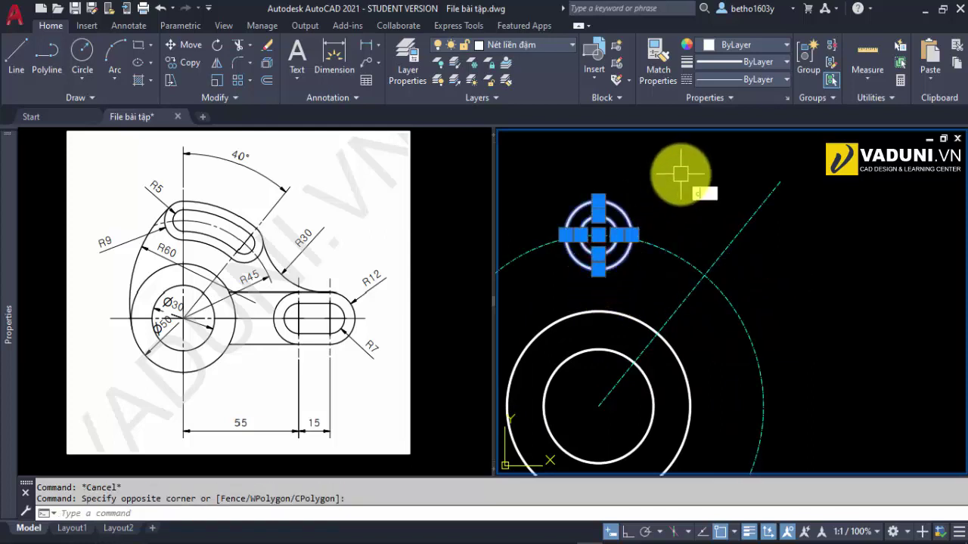
- Copy the R5/R9 circle pair to the diagonal line's R45 circle crossing
text(c)
key(Return)
click(600, 231)
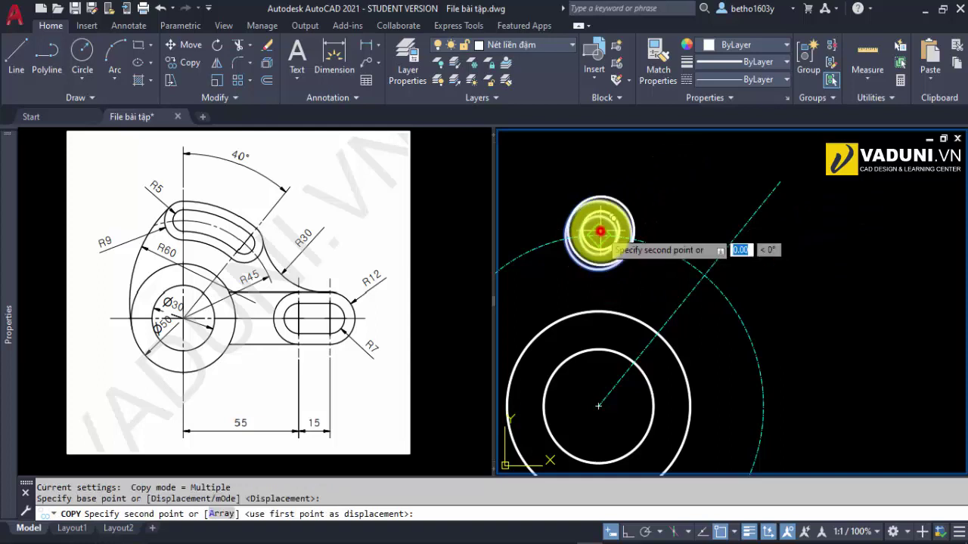
click(704, 274)
key(Escape)
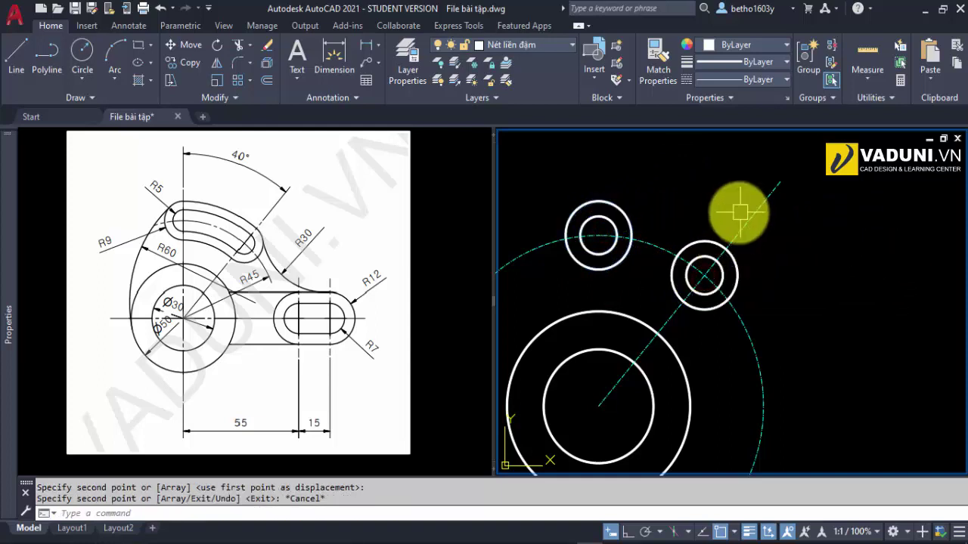
scroll(739, 212, down, 2)
scroll(661, 267, up, 2)
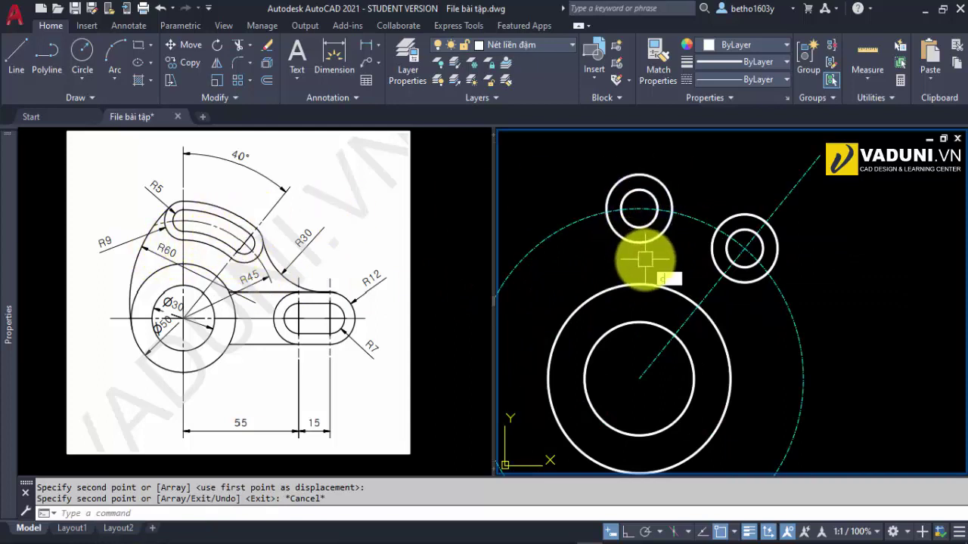
- Draw circles of radius 45, 36, 40 and 50 around the main centre
key(Return)
click(637, 378)
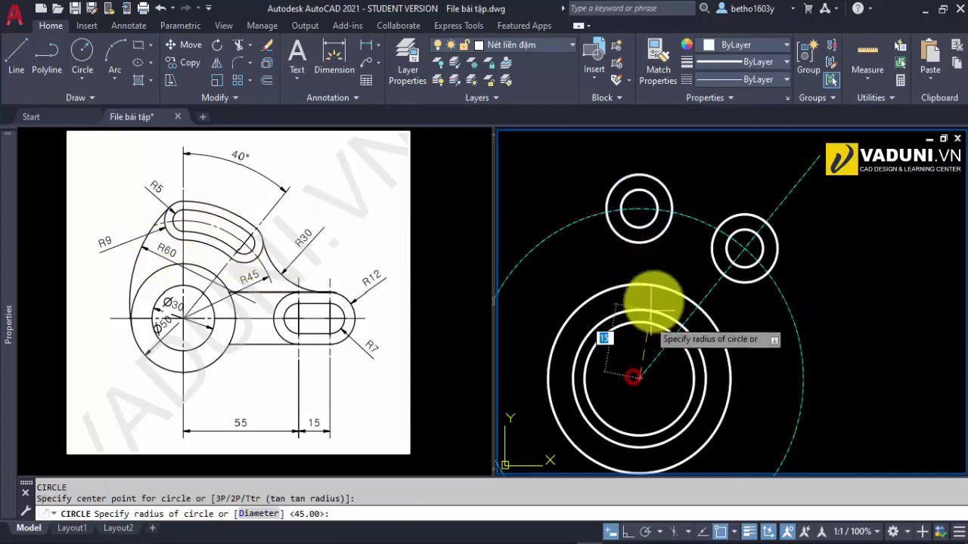
click(640, 246)
key(Return)
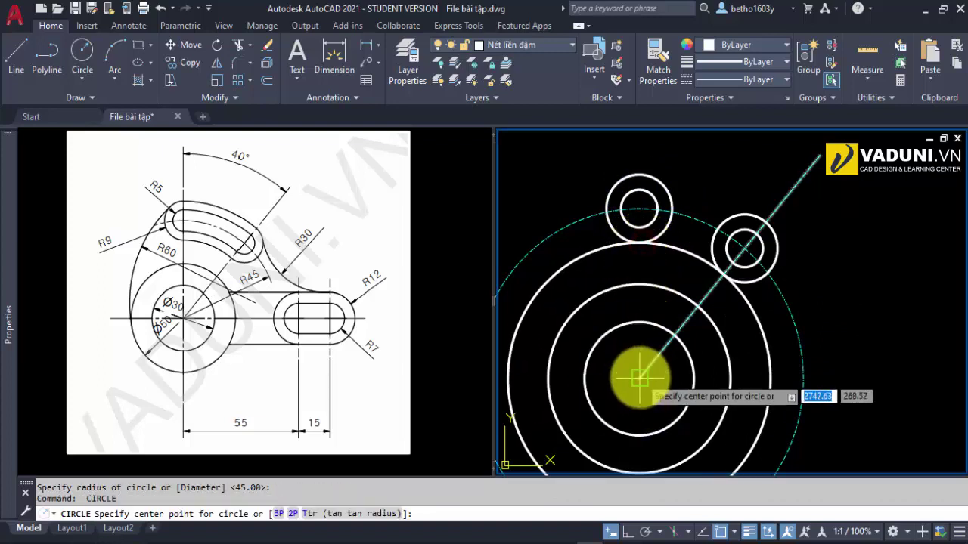
click(639, 376)
click(640, 229)
key(Return)
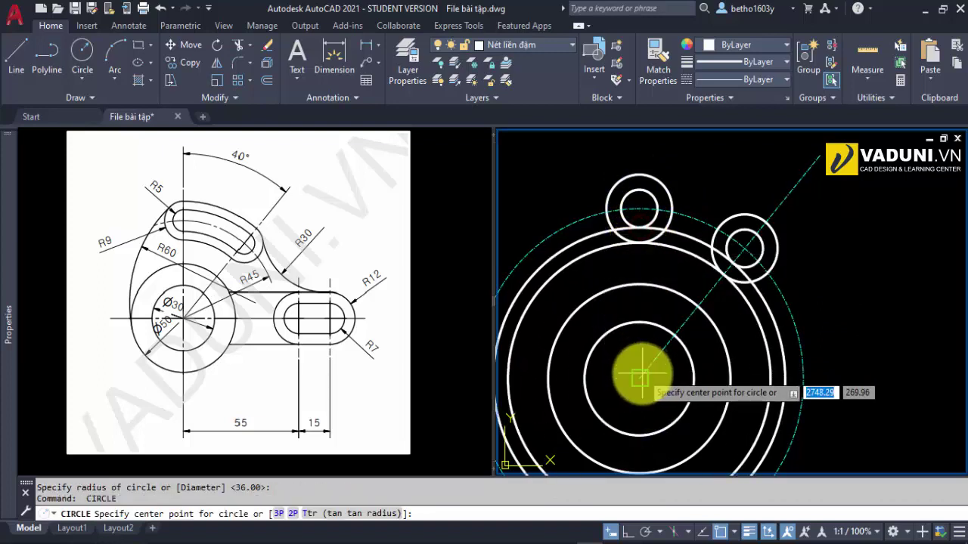
click(640, 377)
click(640, 193)
key(Return)
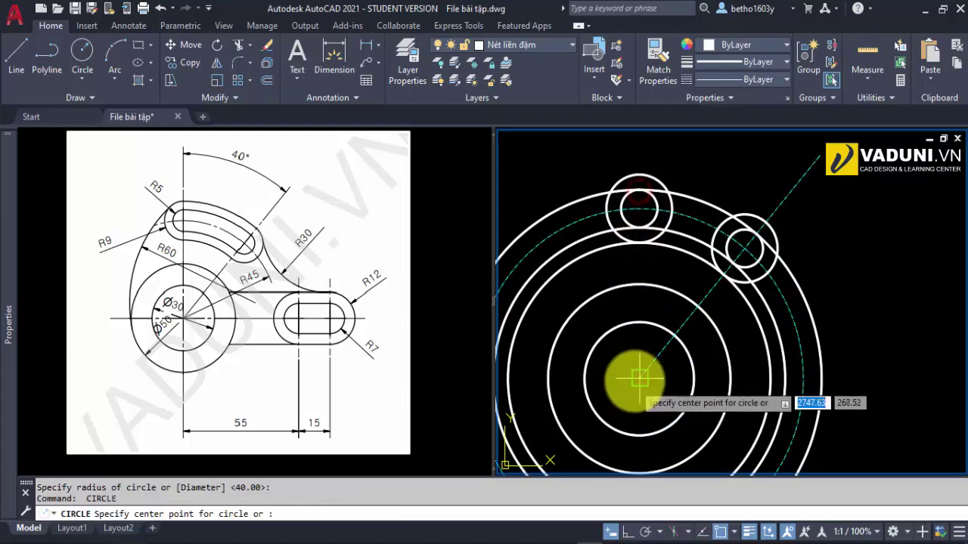
click(640, 377)
click(641, 178)
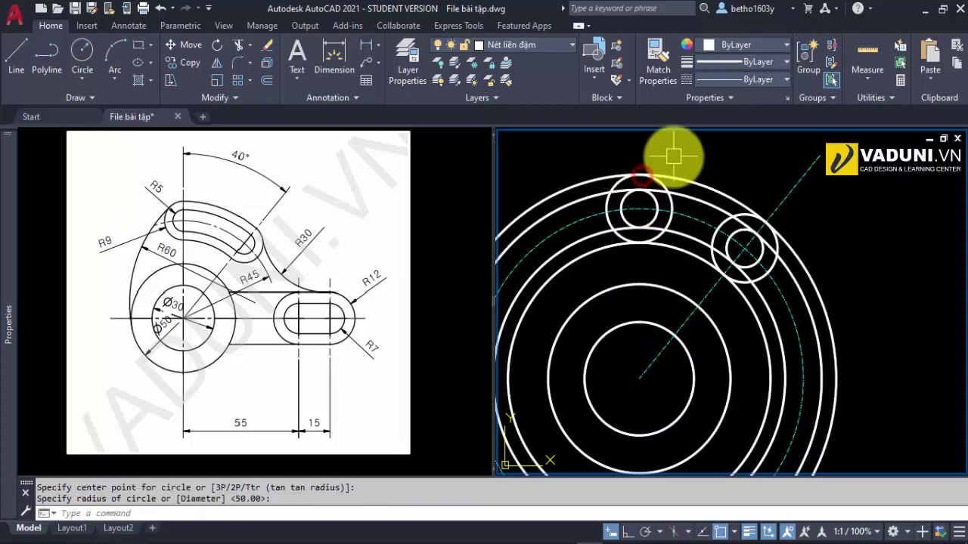
- Trim the excess outer circle arcs at the slot's left end
text(tr)
key(Return)
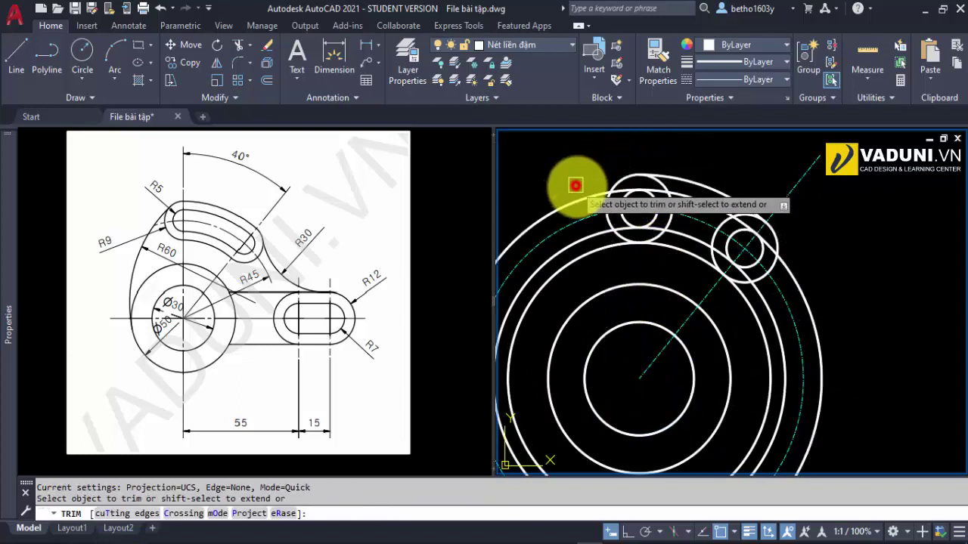
click(578, 193)
click(579, 239)
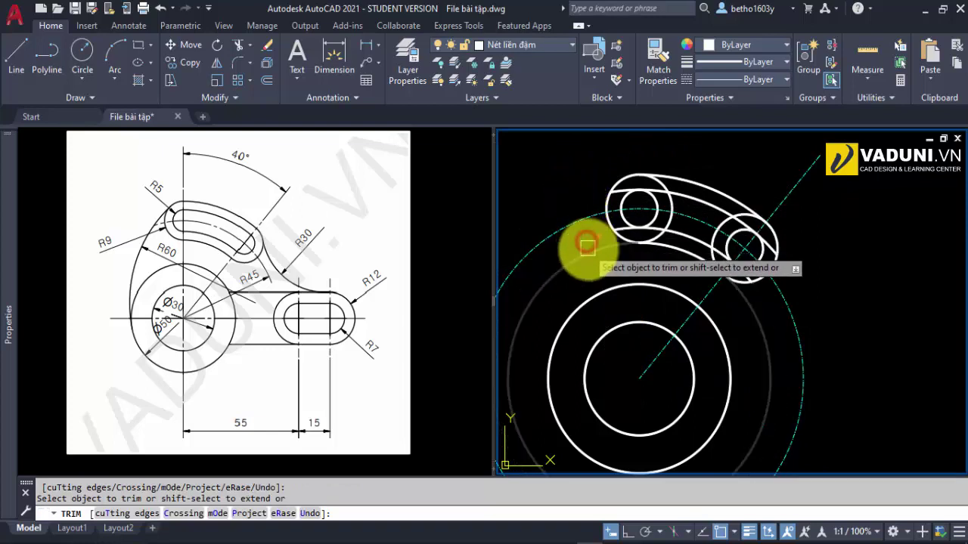
click(583, 243)
scroll(627, 219, up, 4)
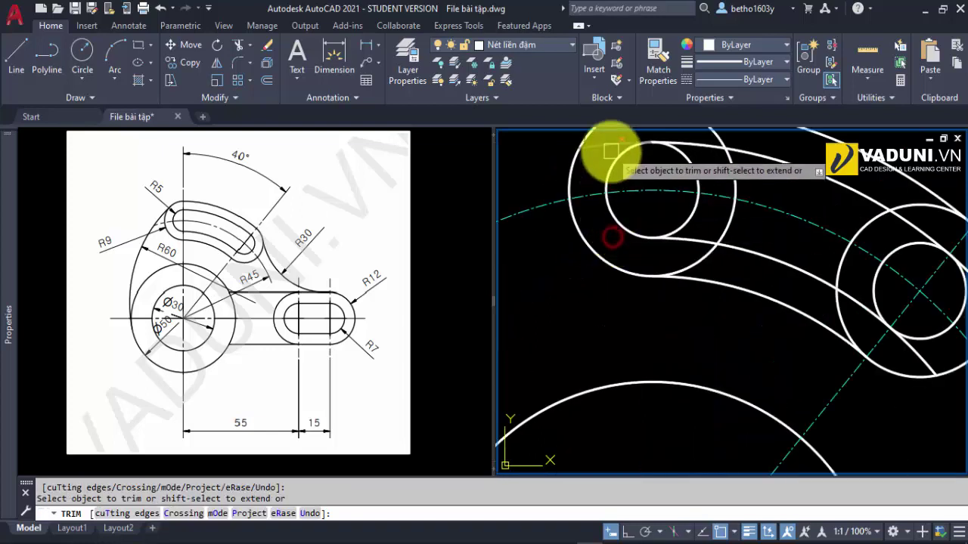
click(691, 205)
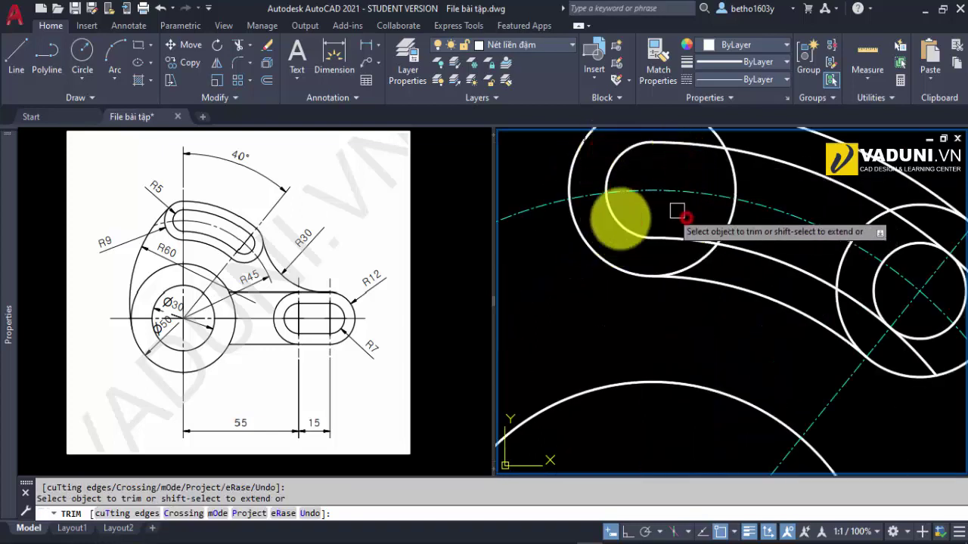
- Trim the remaining circle pieces between and around the curved slot arcs
middle_drag(571, 249, 492, 246)
mouse_move(612, 255)
middle_down()
mouse_move(583, 216)
mouse_move(648, 161)
middle_up()
scroll(648, 244, down, 2)
scroll(627, 184, up, 1)
scroll(640, 183, down, 1)
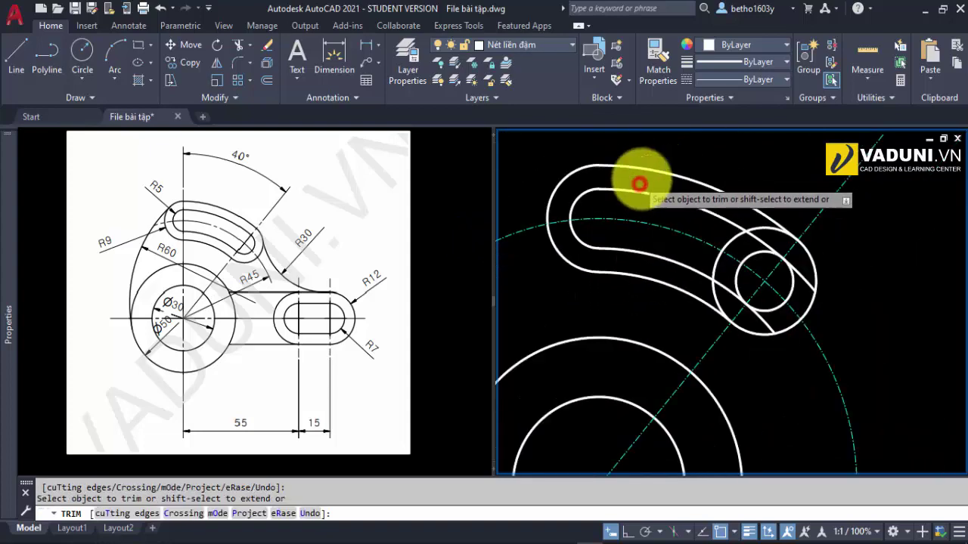
scroll(764, 231, up, 2)
click(761, 227)
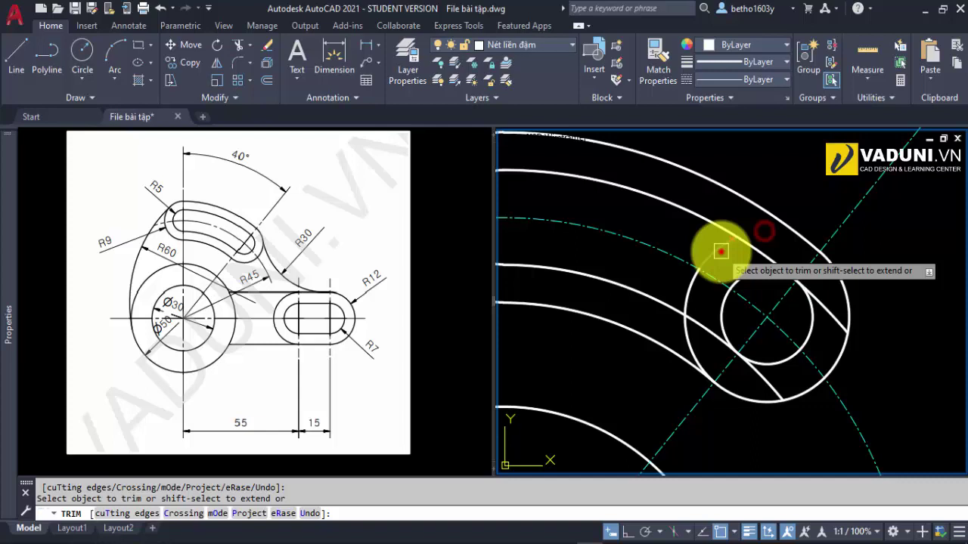
click(688, 280)
click(689, 342)
click(723, 313)
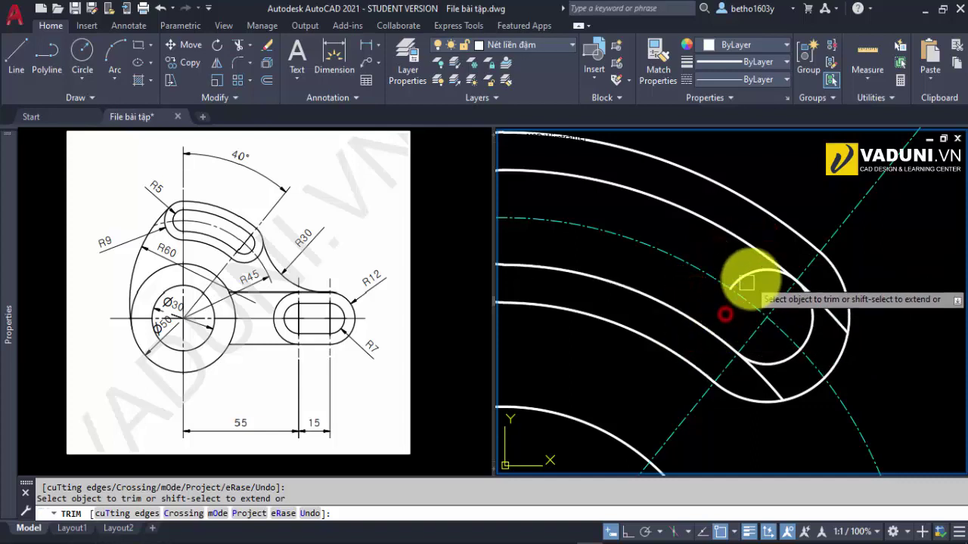
click(831, 302)
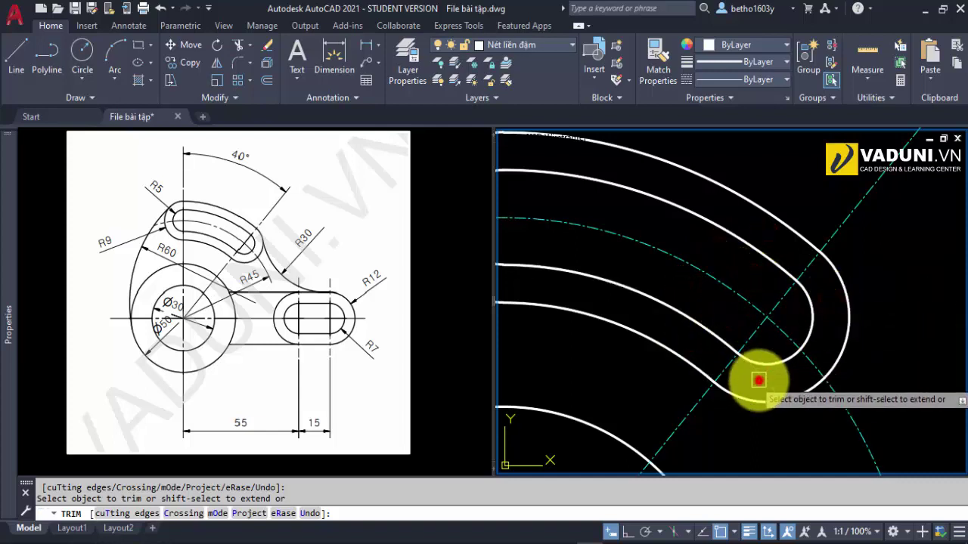
scroll(759, 381, down, 5)
key(Escape)
text(bi)
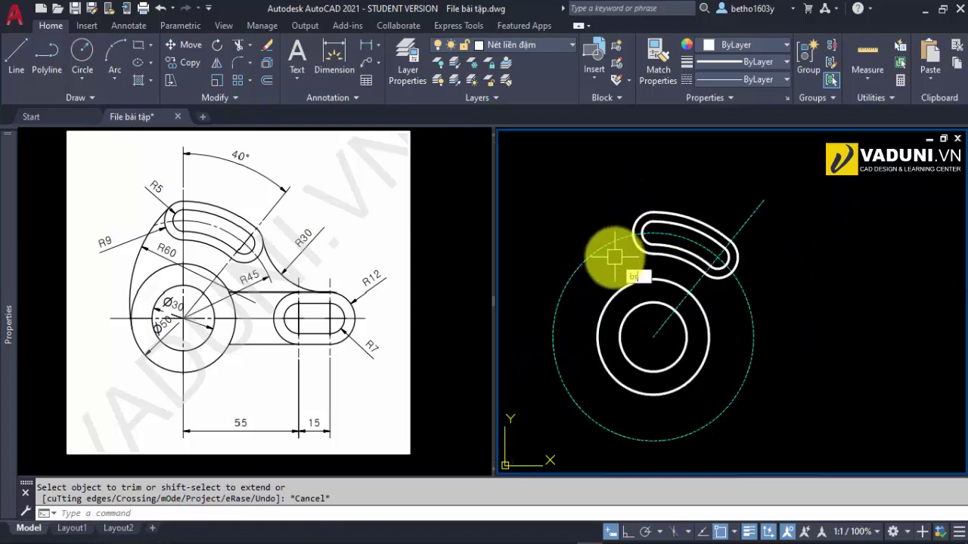
- Break the dashed R45 circle to a short arc through the slot and break the diagonal centreline
text(r)
key(Return)
click(625, 232)
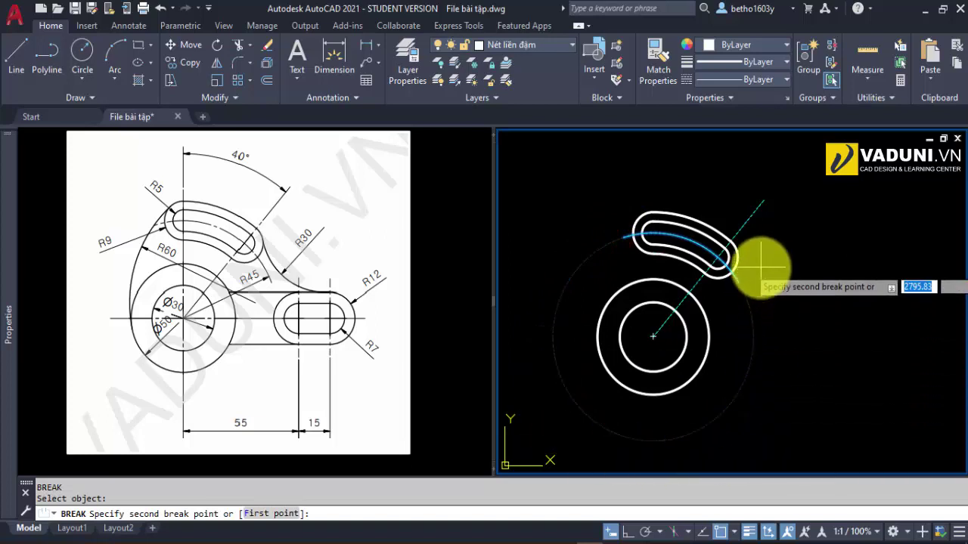
click(760, 267)
scroll(760, 236, up, 5)
key(Return)
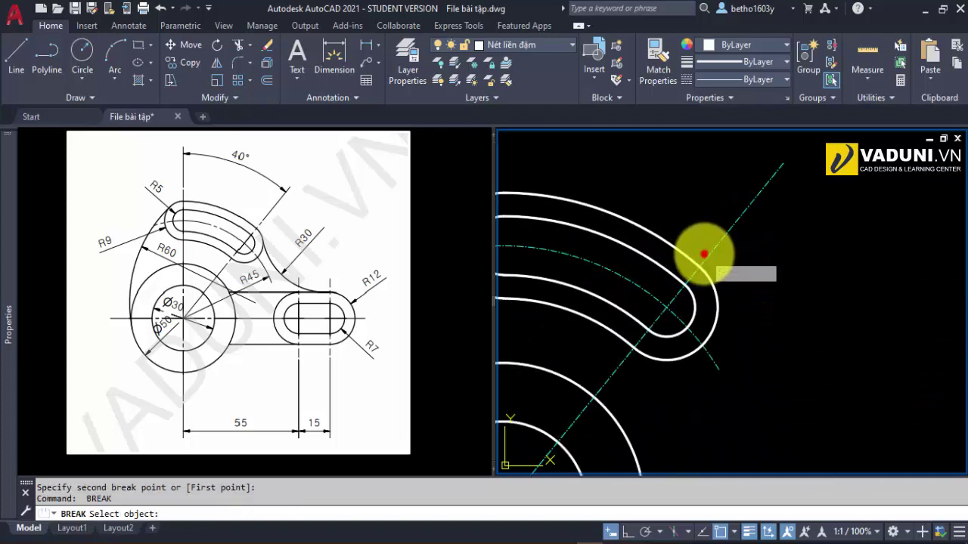
click(704, 254)
scroll(756, 227, down, 5)
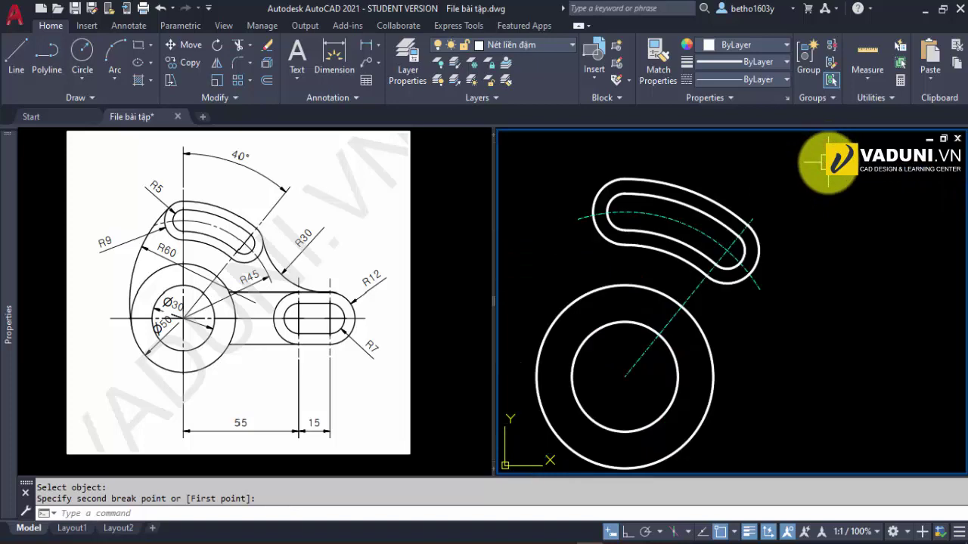
scroll(713, 237, down, 2)
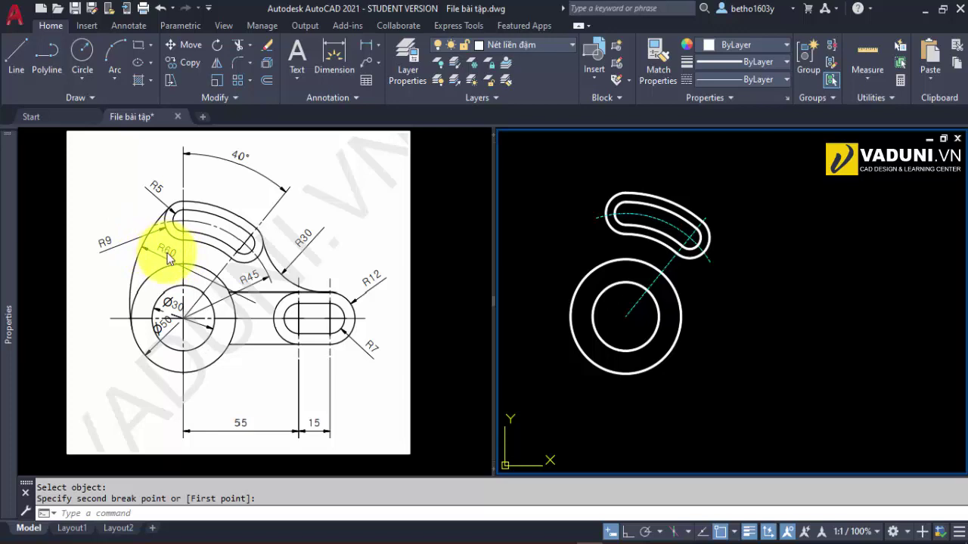
- Draw an R60 circle tangent to the outer hub circle and the slot's upper arc
click(770, 359)
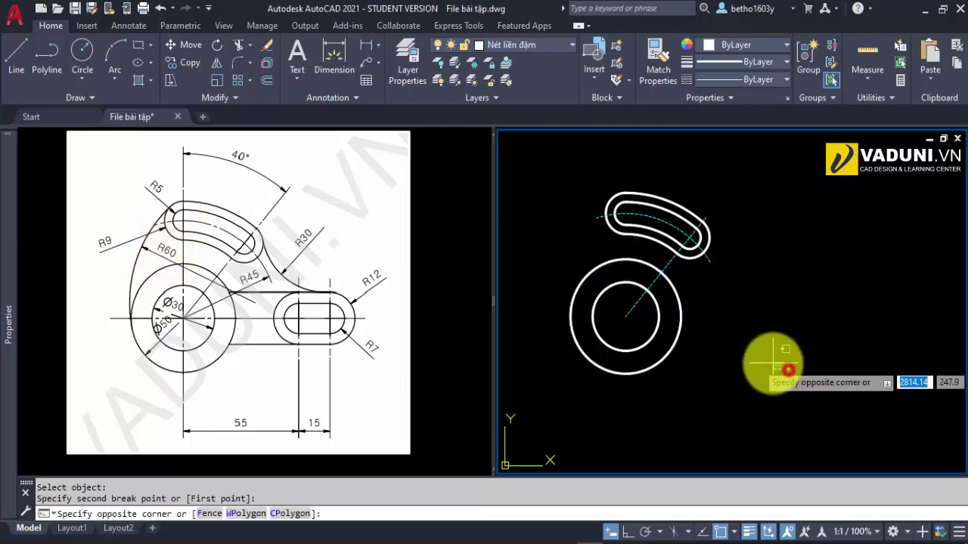
text(c)
key(Return)
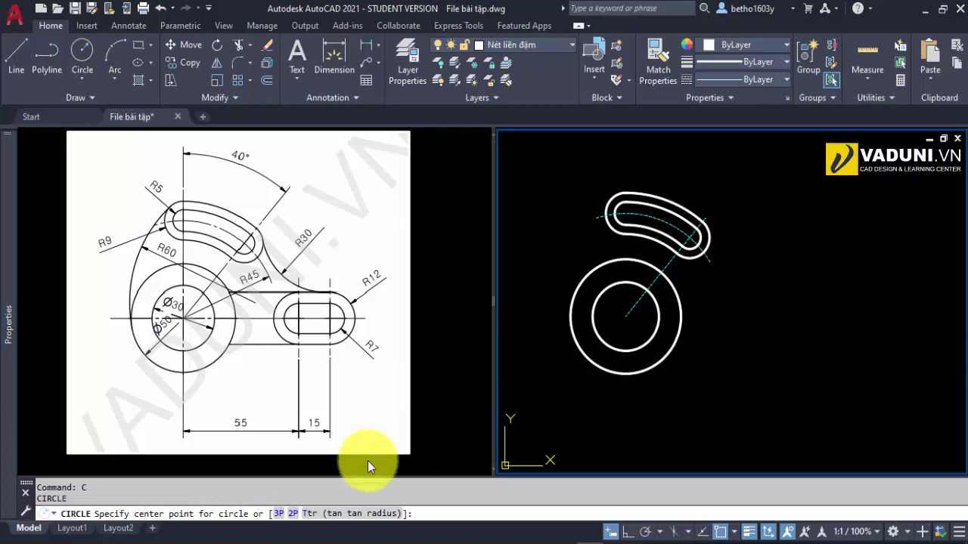
click(329, 514)
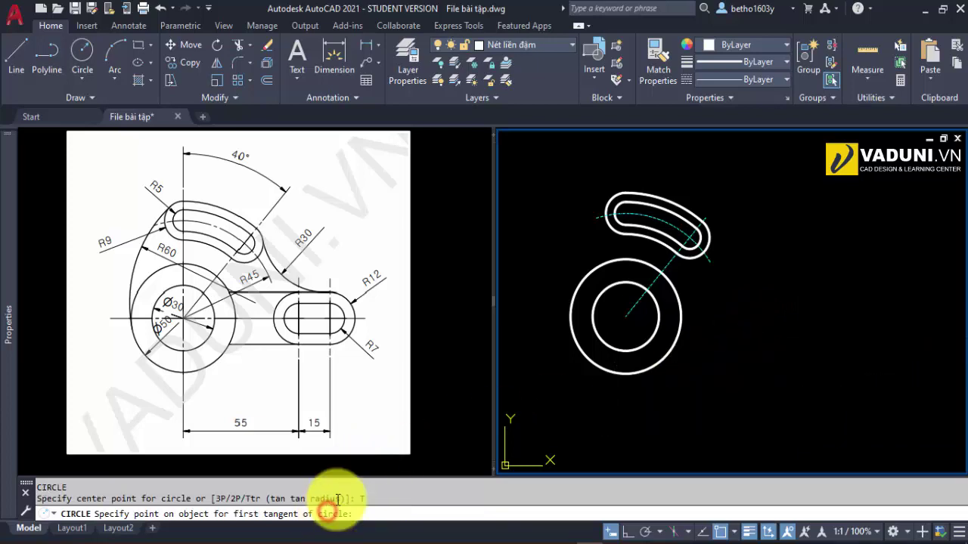
click(575, 343)
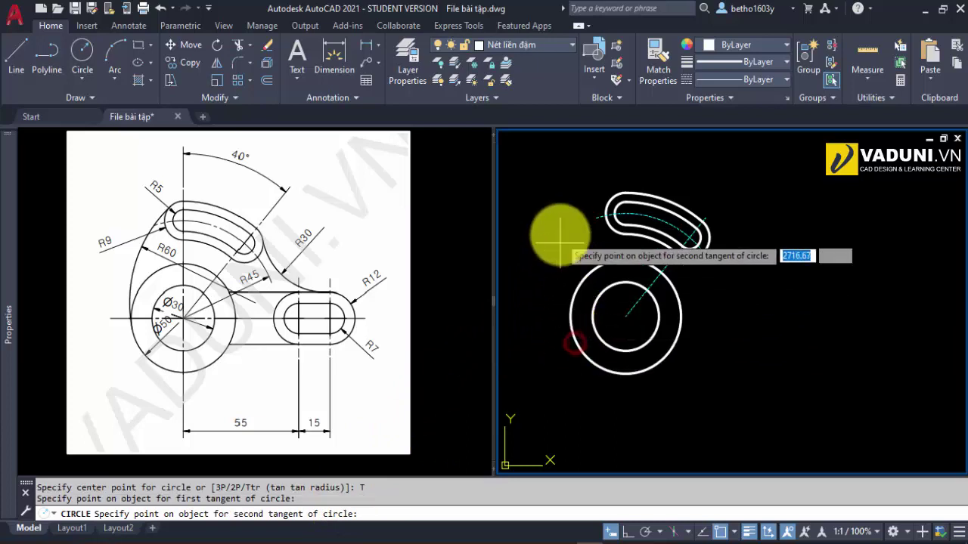
click(614, 189)
text(60)
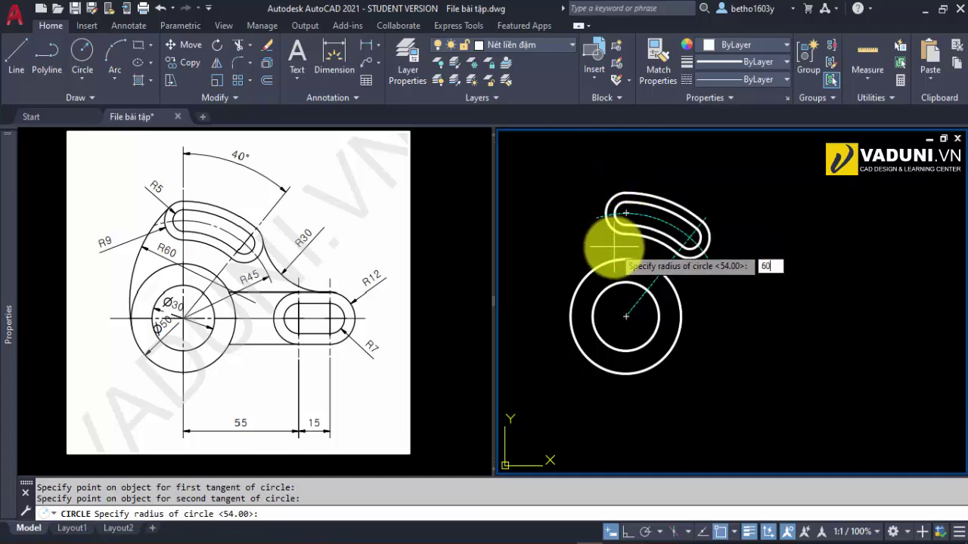
key(Return)
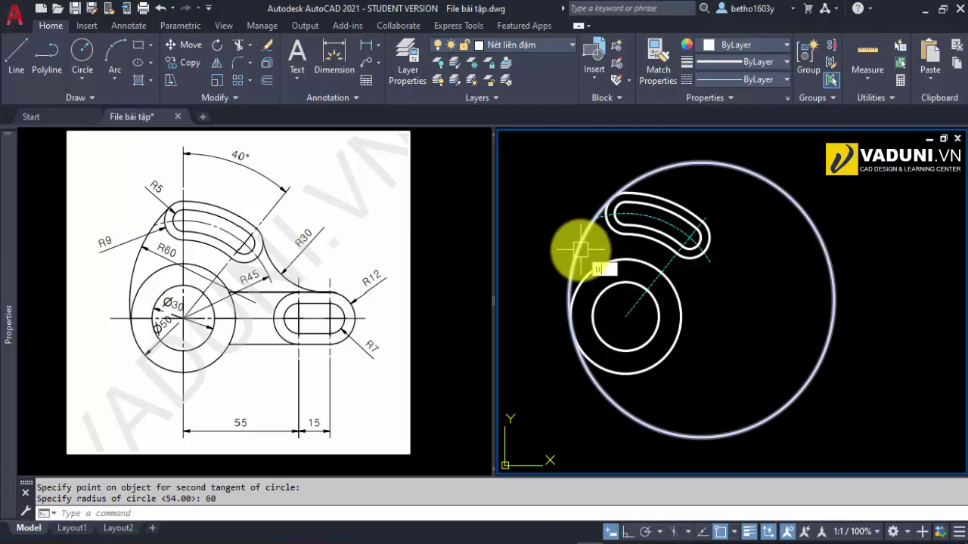
- Trim away the unneeded part of the R60 circle
text(tr)
key(Return)
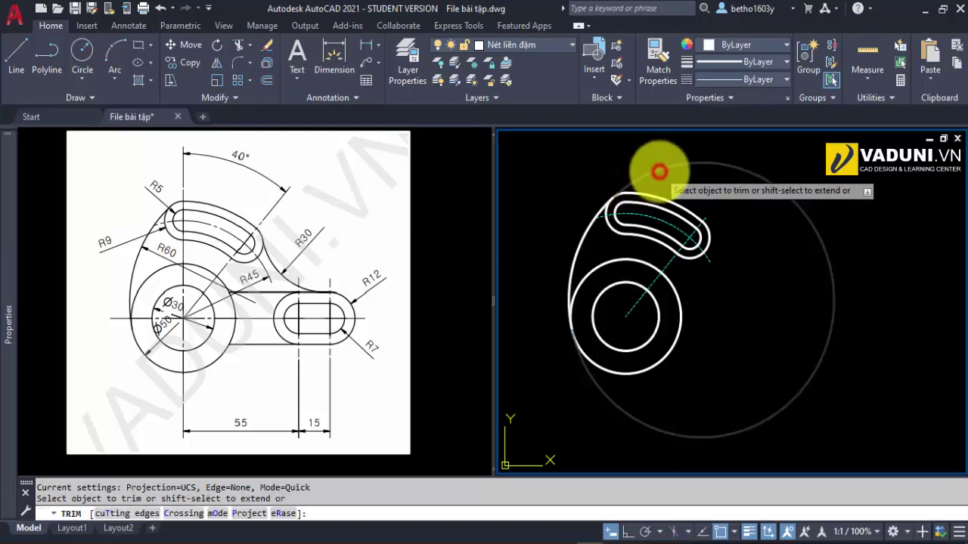
click(659, 172)
key(Escape)
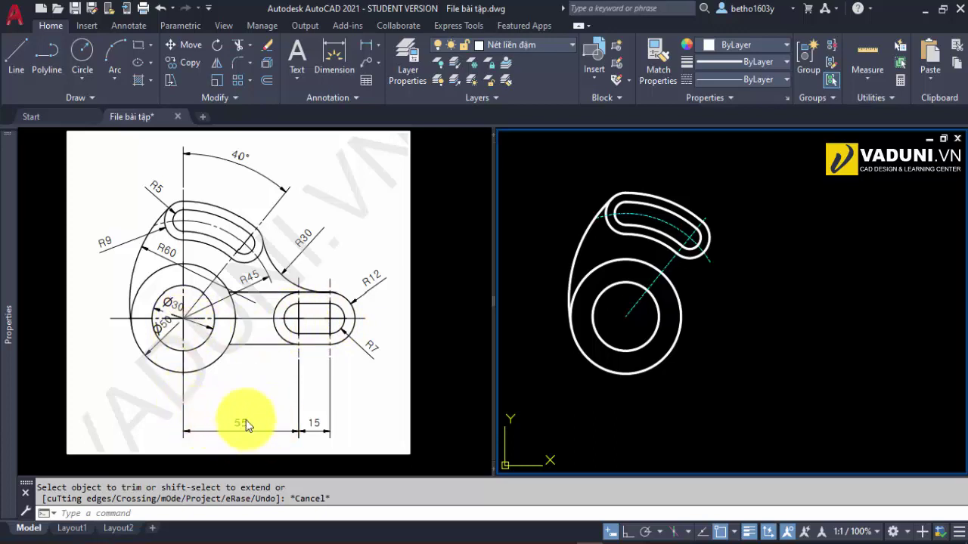
- Draw an R7 circle tracked 55 units right of the main centre
click(737, 372)
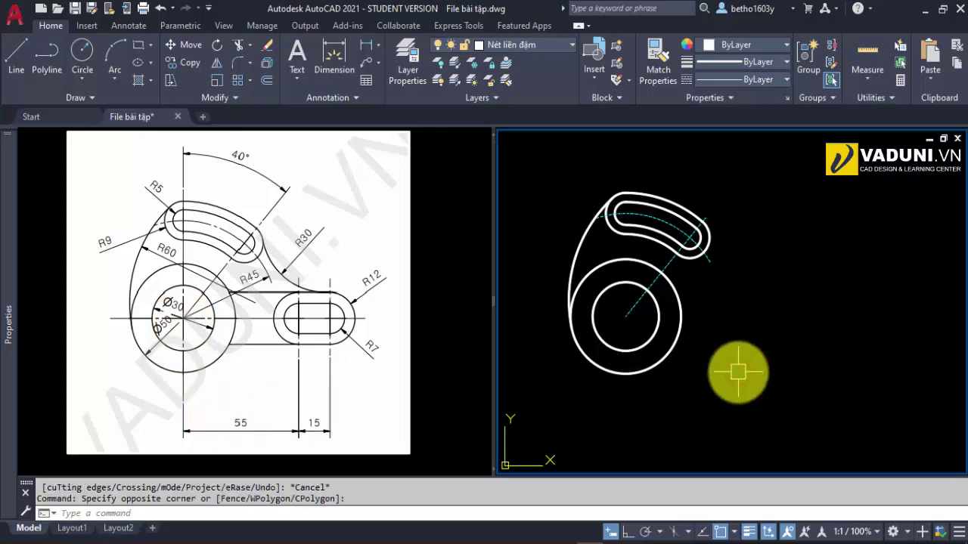
key(Return)
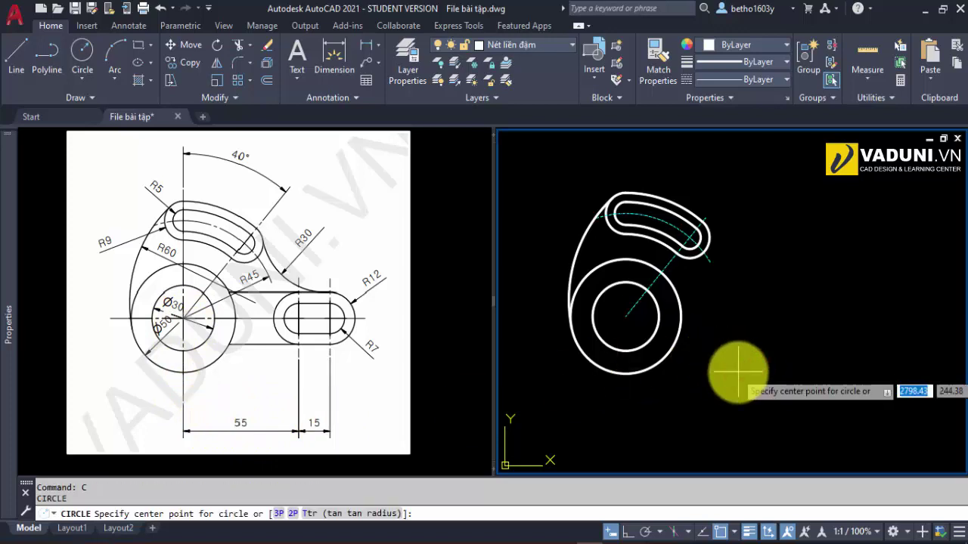
key(Return)
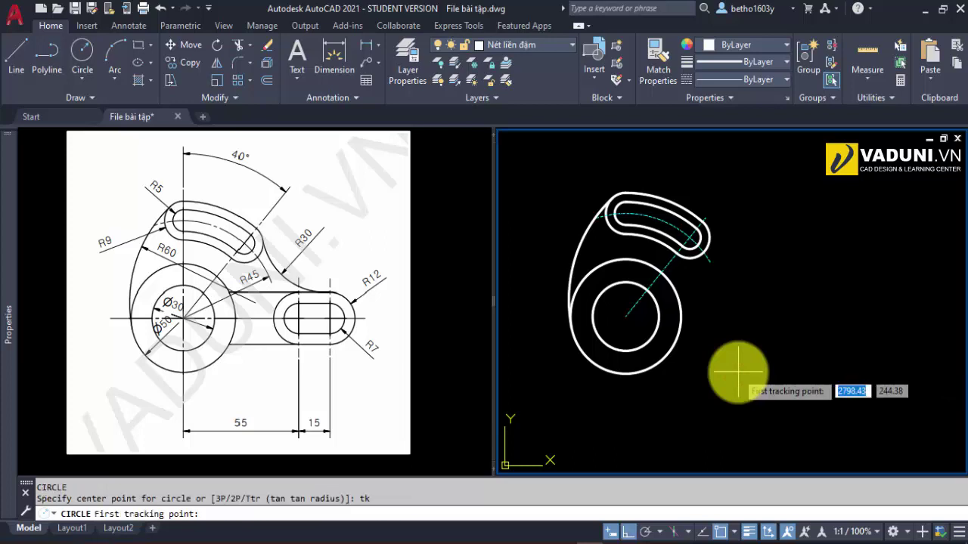
click(626, 316)
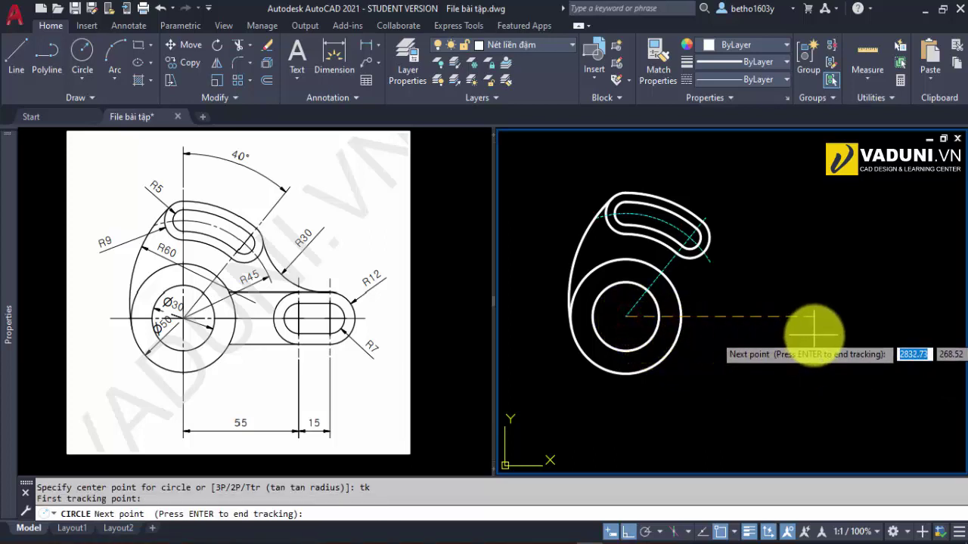
key(Return)
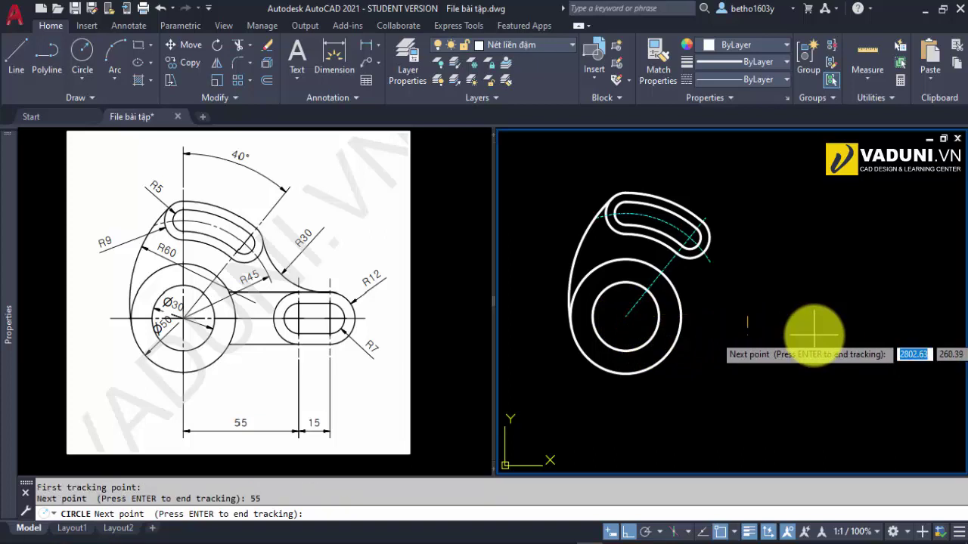
key(Return)
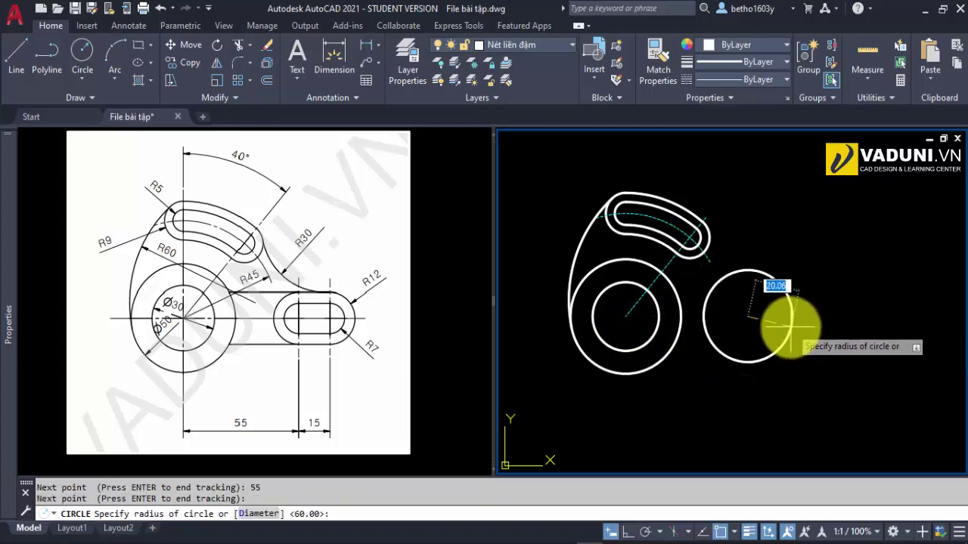
text(7)
key(Return)
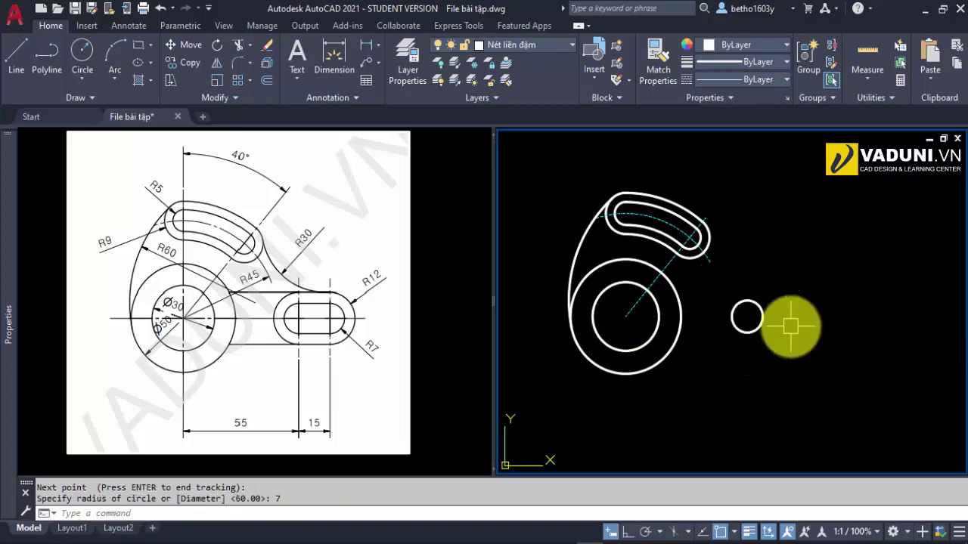
- Add a concentric R12 circle around the R7 circle
key(Return)
scroll(774, 311, up, 2)
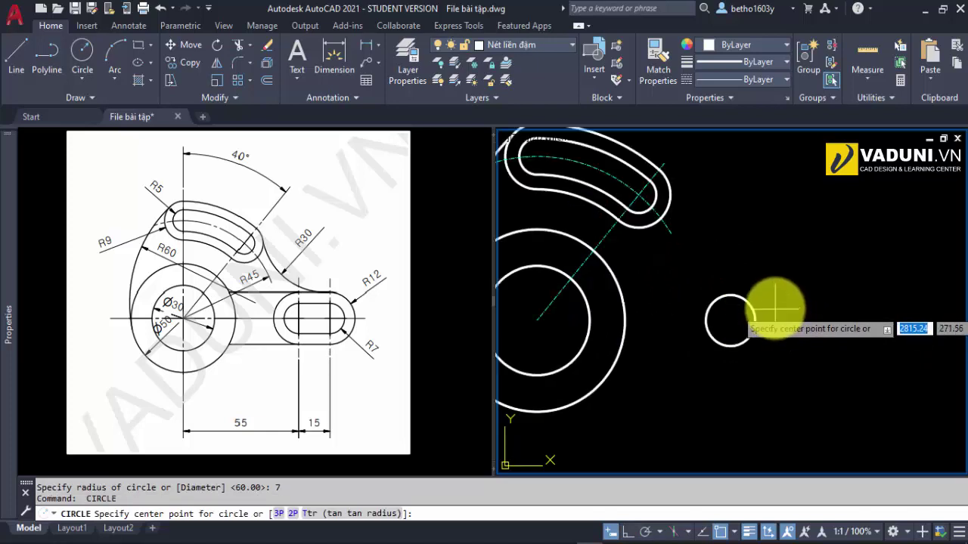
click(729, 322)
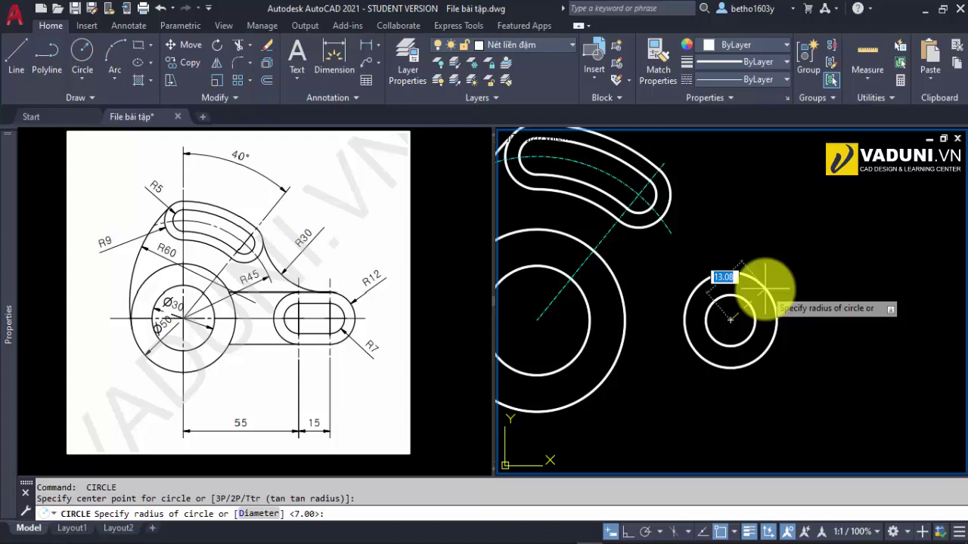
key(Return)
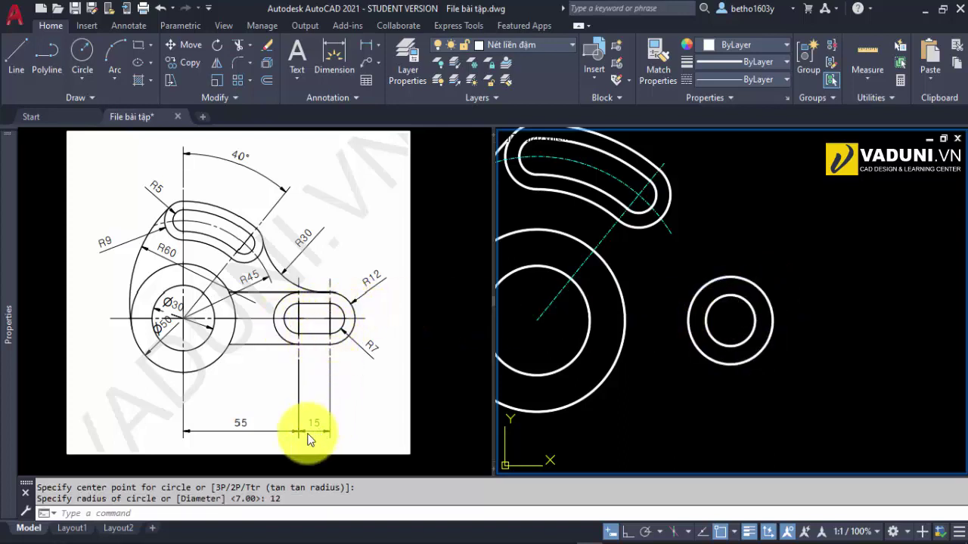
- Copy the R7/R12 circle pair horizontally with Ortho on
click(789, 369)
click(728, 324)
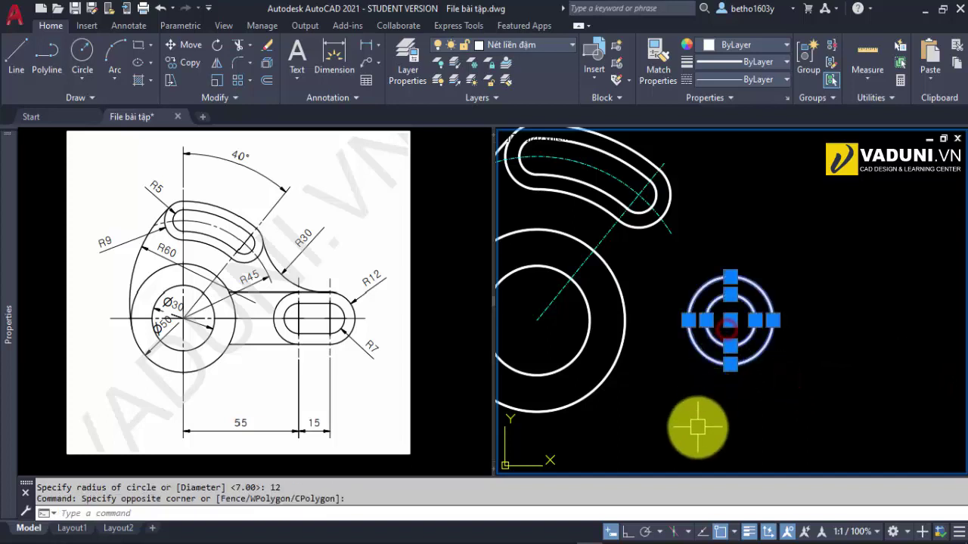
text(o)
key(Return)
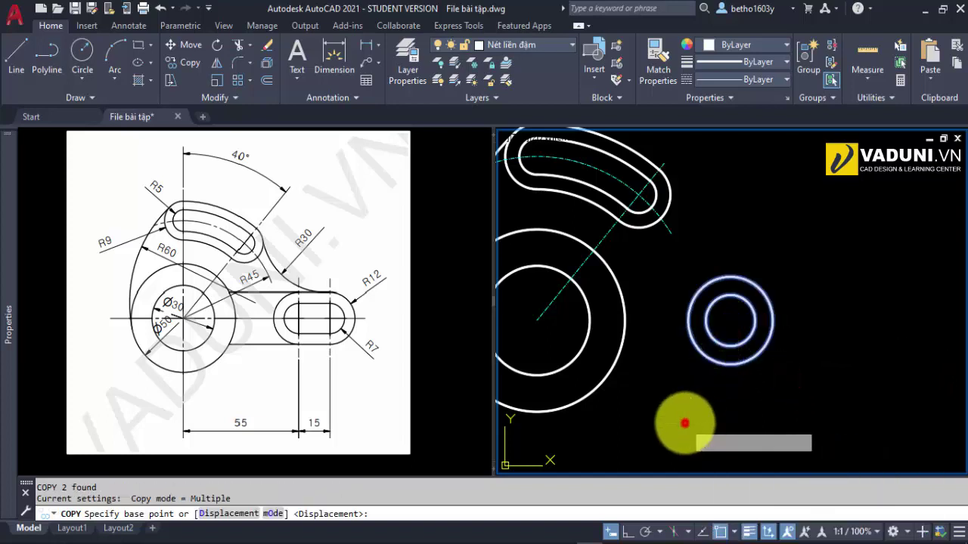
click(685, 422)
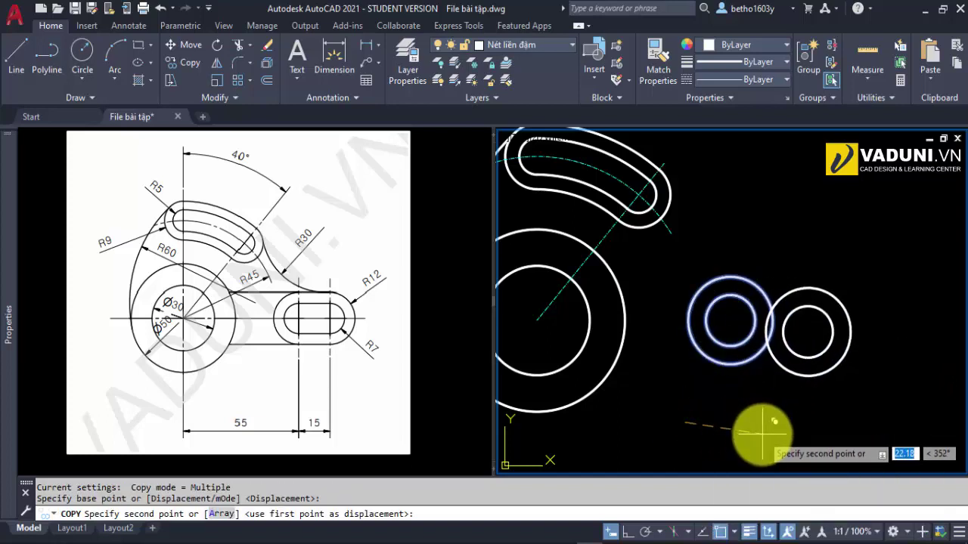
key(F8)
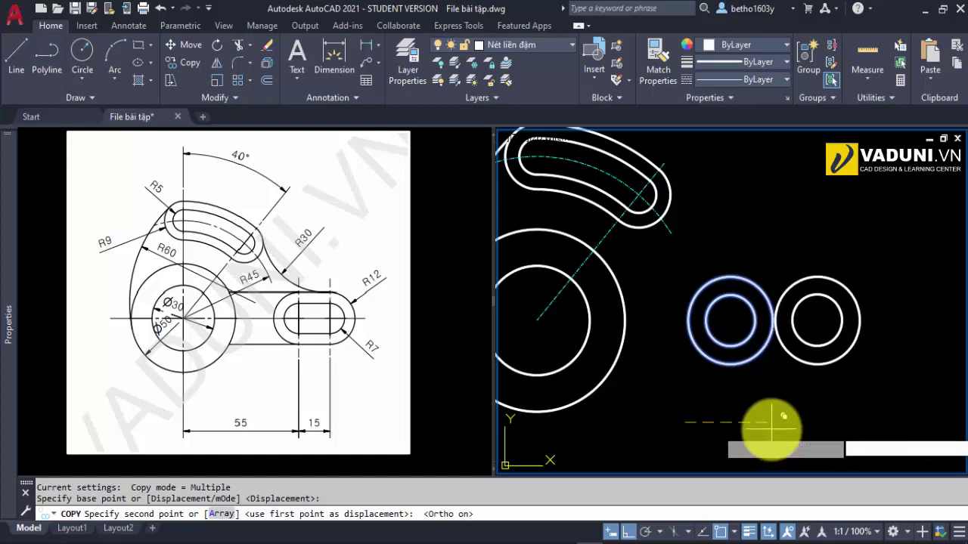
text(15)
- Copy the circle pair 15 units to the right and draw a line joining the outer circles' tops
key(Return)
key(Escape)
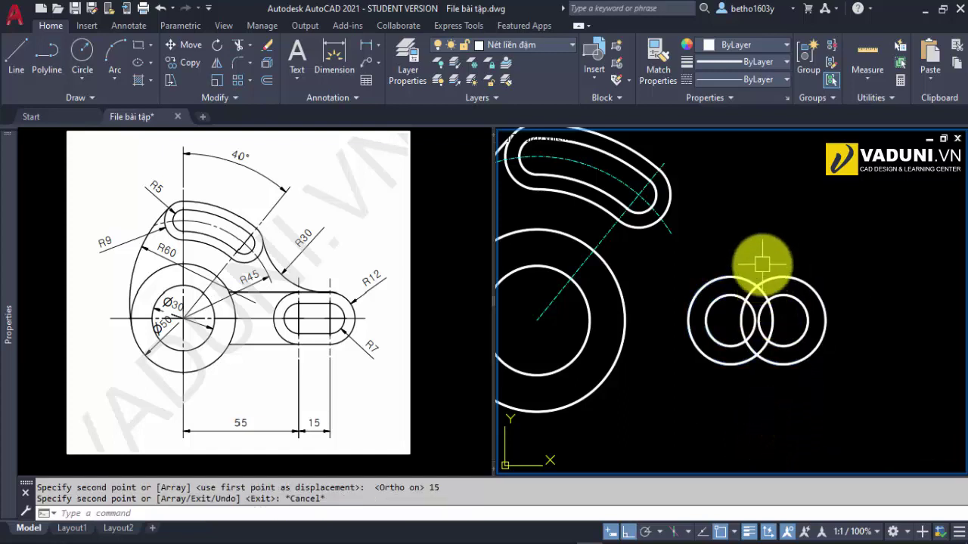
text(l)
key(Return)
scroll(764, 272, up, 2)
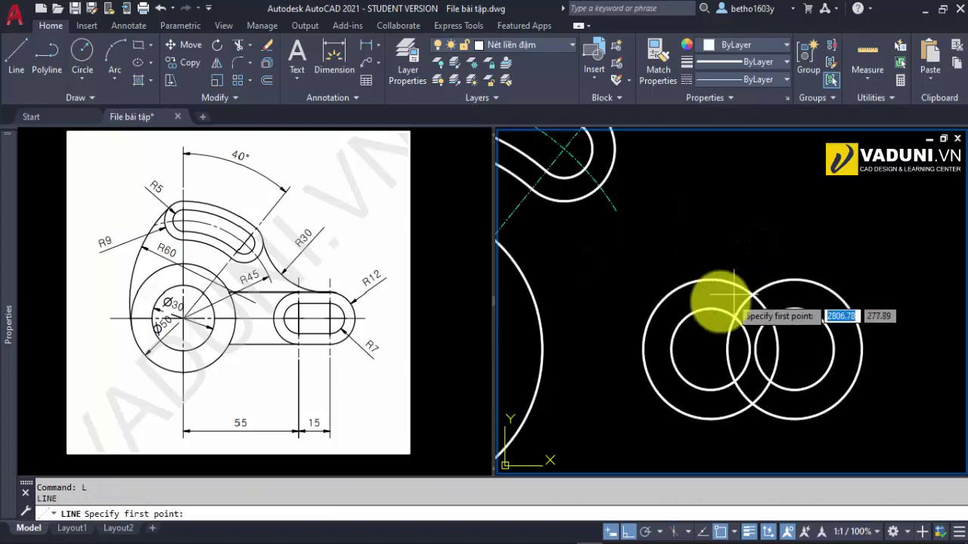
click(710, 309)
click(795, 308)
key(Escape)
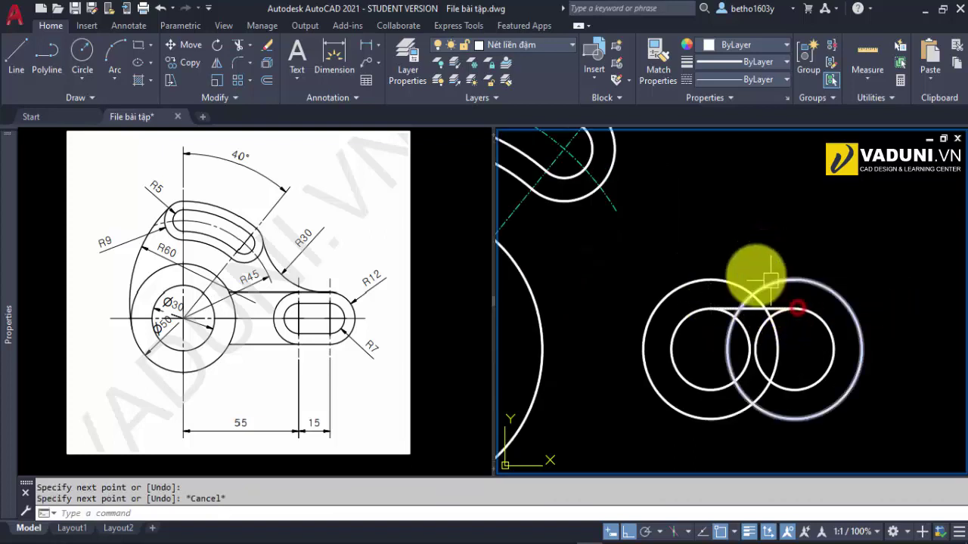
- Draw the remaining connecting lines between the outer circles at top and bottom
key(space)
click(710, 280)
click(795, 281)
key(Escape)
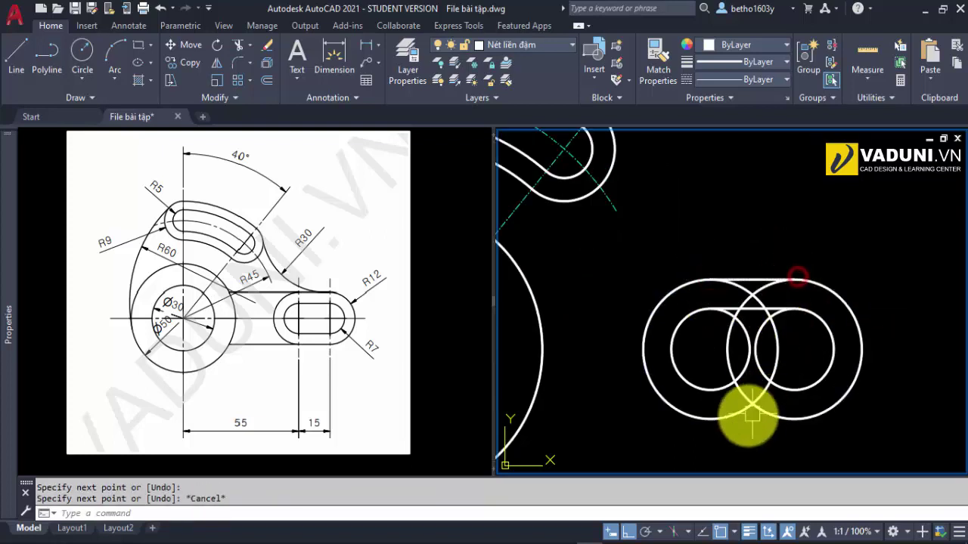
key(space)
click(710, 419)
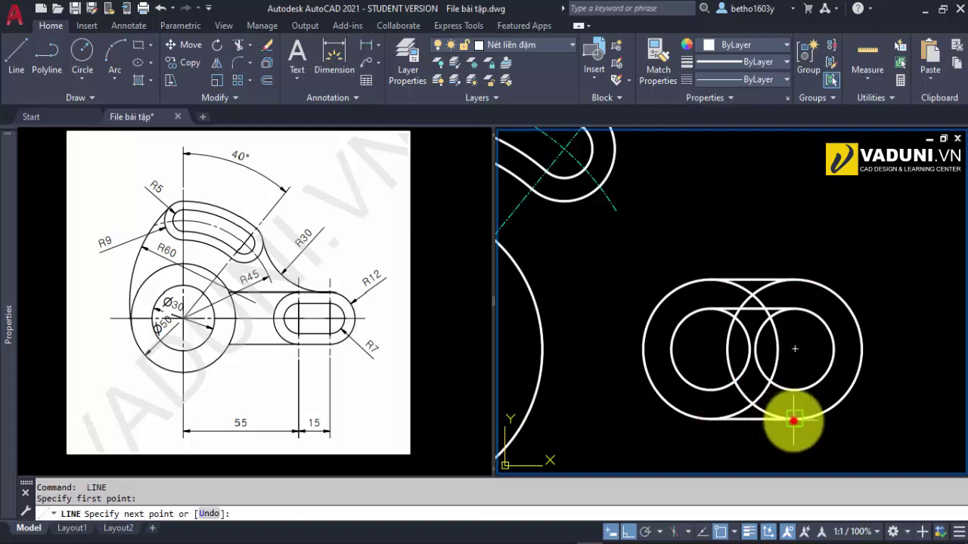
text(tr)
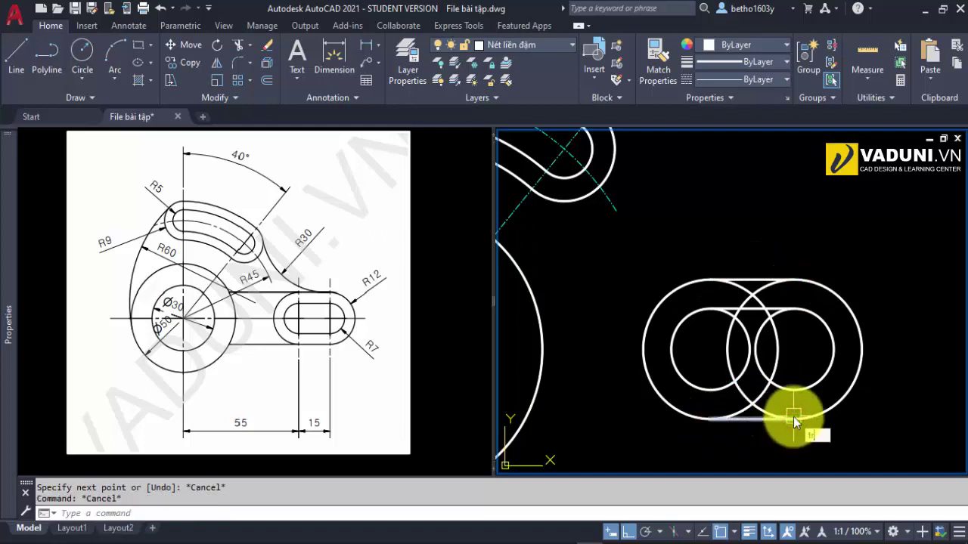
key(space)
- Fence-trim the overlapping middle arcs of the inner circles and the bottom overlap arc
drag(795, 346, 704, 347)
key(Return)
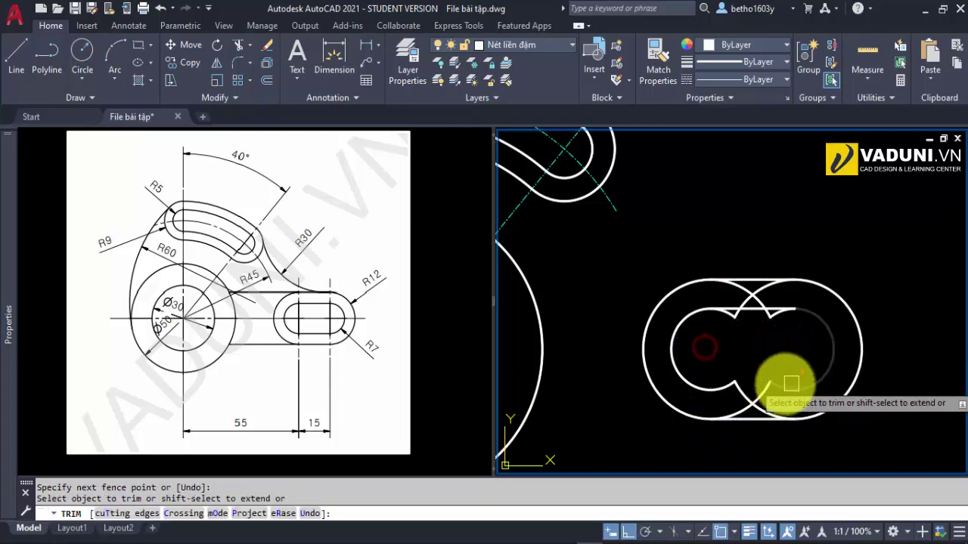
click(748, 387)
scroll(748, 388, up, 2)
key(Escape)
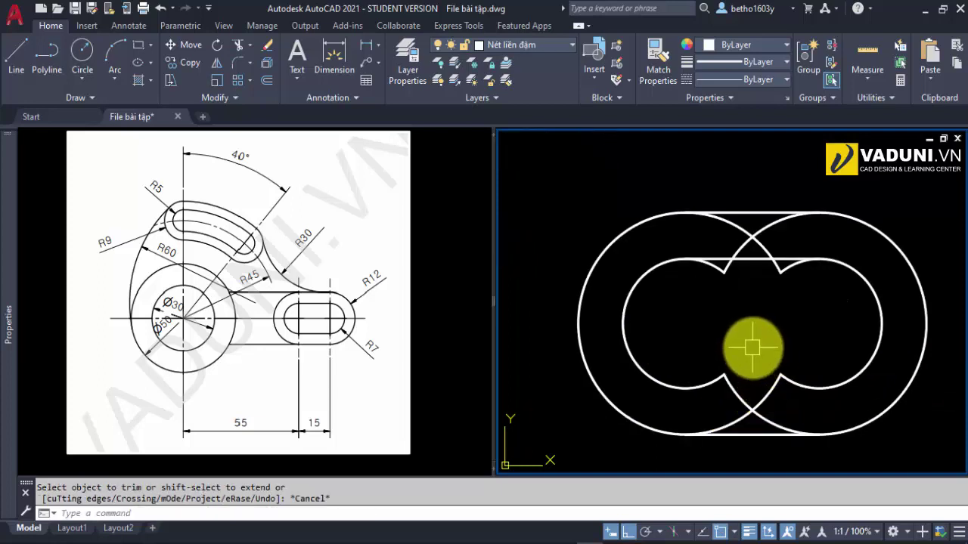
- Draw a line closing the slot's inner bottom edge
text(l)
key(space)
click(817, 389)
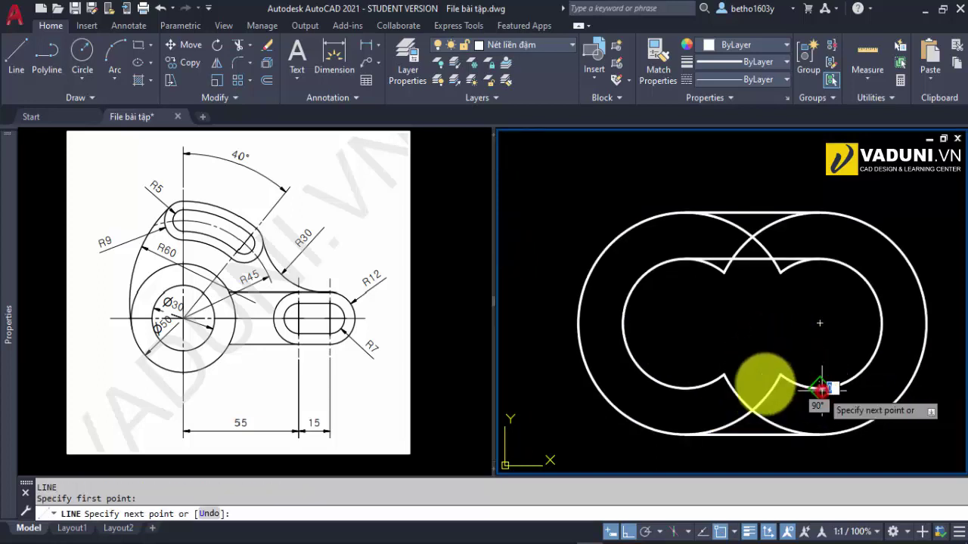
click(677, 389)
key(Escape)
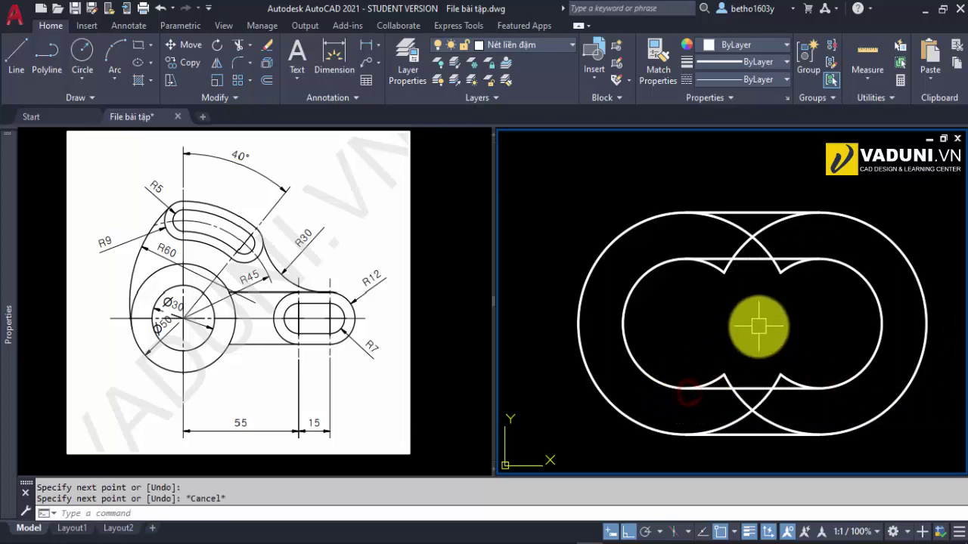
text(tr)
- Trim the leftover arc pieces at the slot's bottom notch and lower outline
key(space)
scroll(761, 378, up, 3)
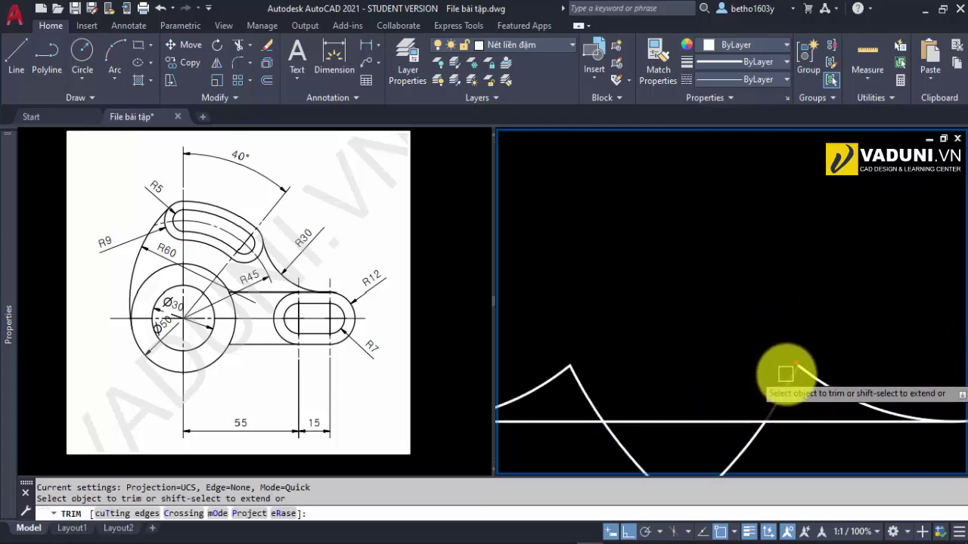
scroll(801, 374, down, 2)
click(808, 376)
click(715, 378)
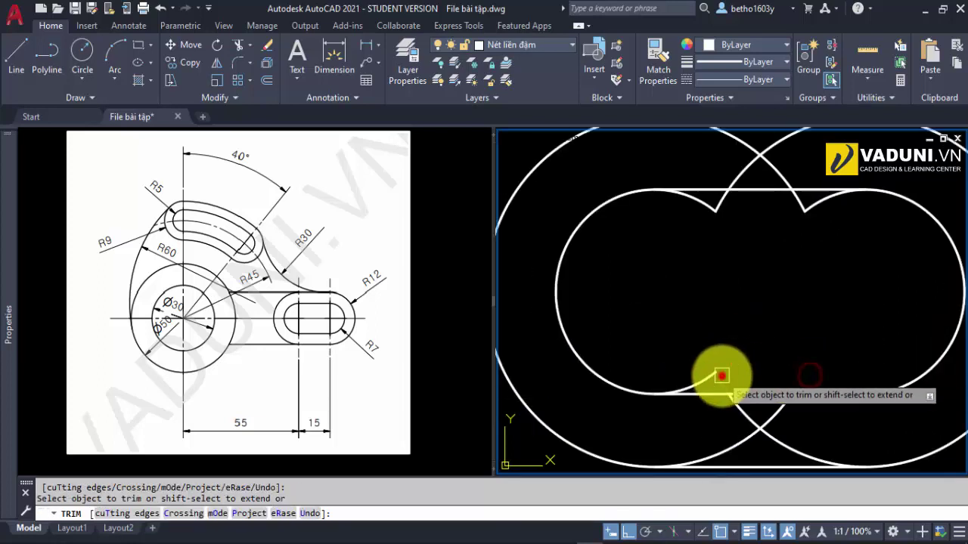
click(707, 382)
click(741, 429)
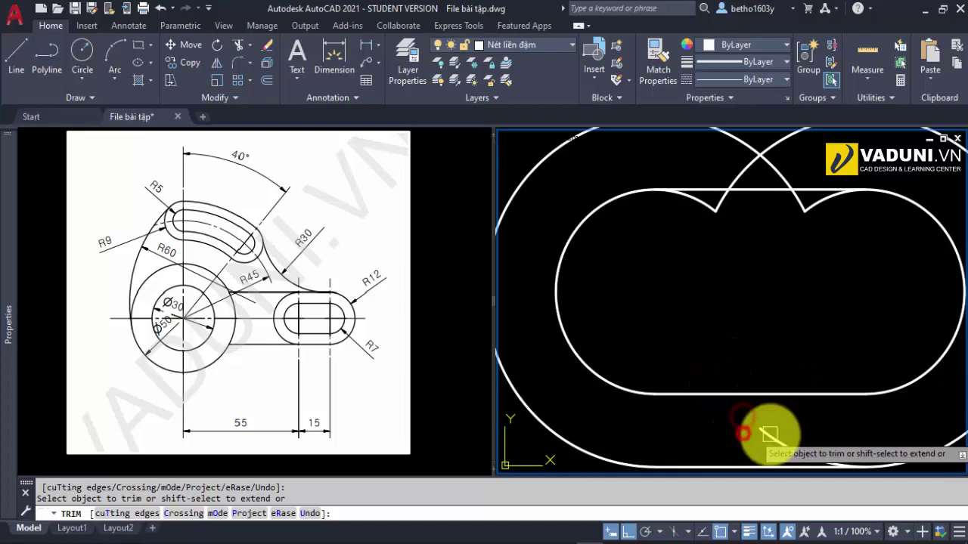
scroll(722, 370, down, 3)
scroll(759, 310, up, 3)
- Trim the arc pieces above and below the slot's top edges
click(777, 280)
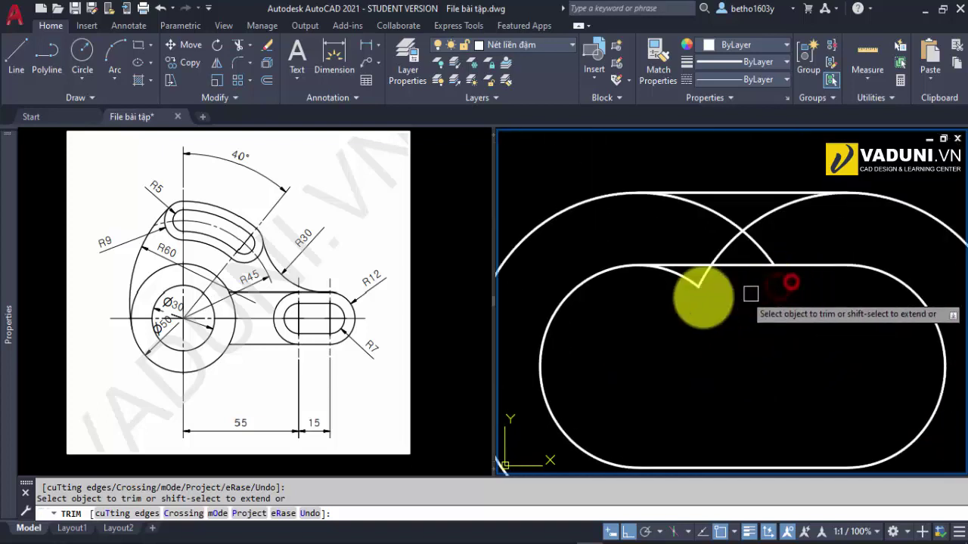
click(688, 281)
click(750, 242)
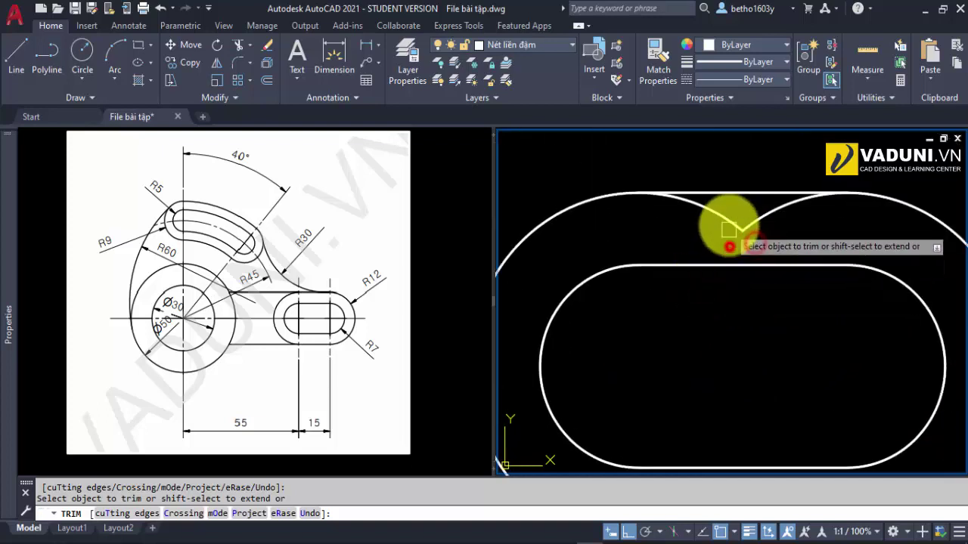
click(674, 224)
scroll(756, 223, down, 3)
key(Escape)
scroll(739, 313, down, 4)
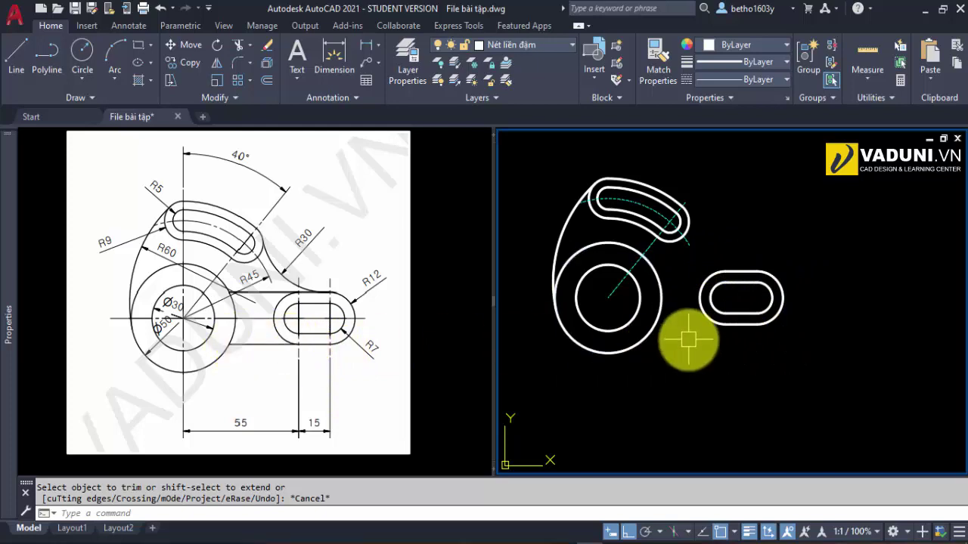
- Extend the slot outline's bottom and top edges with EX to meet the large hub circle
text(ex)
key(Return)
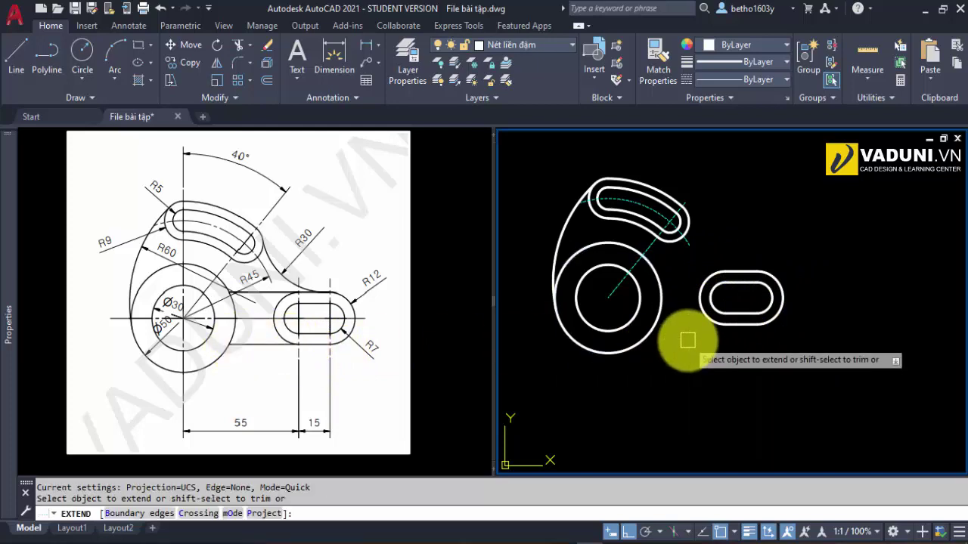
scroll(692, 340, up, 2)
click(760, 316)
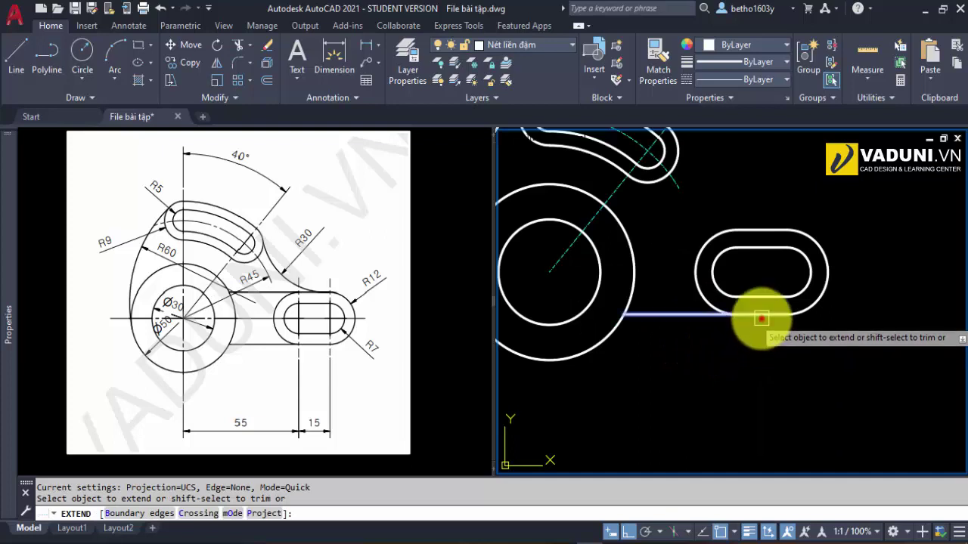
click(747, 229)
key(Escape)
middle_drag(705, 297, 691, 352)
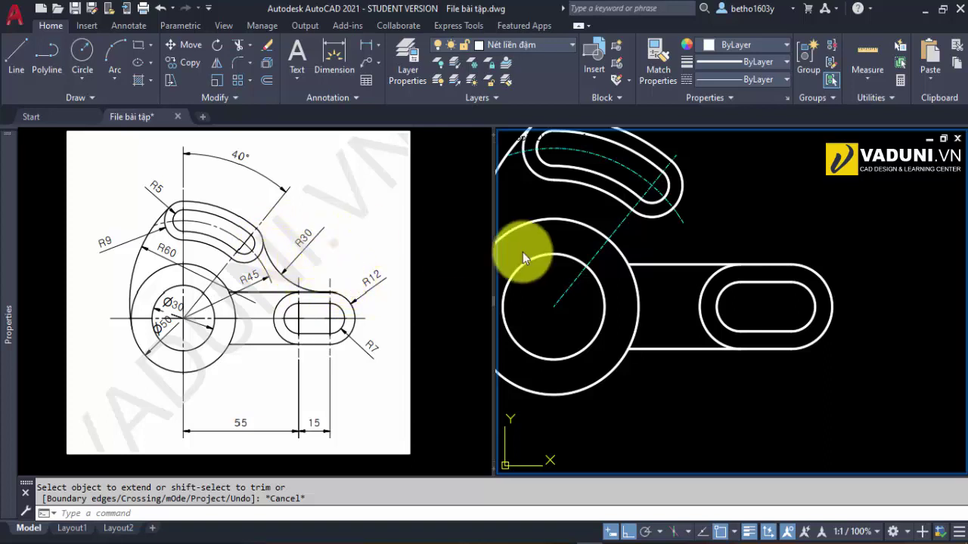
- Draw a radius 30 Ttr circle tangent to the upper slot and the arm's top edge
click(804, 214)
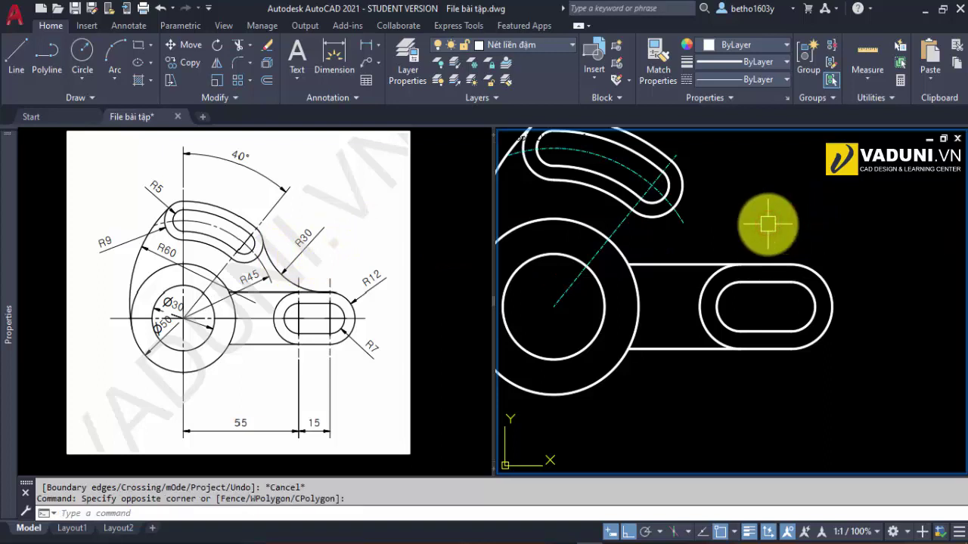
text(c)
key(Return)
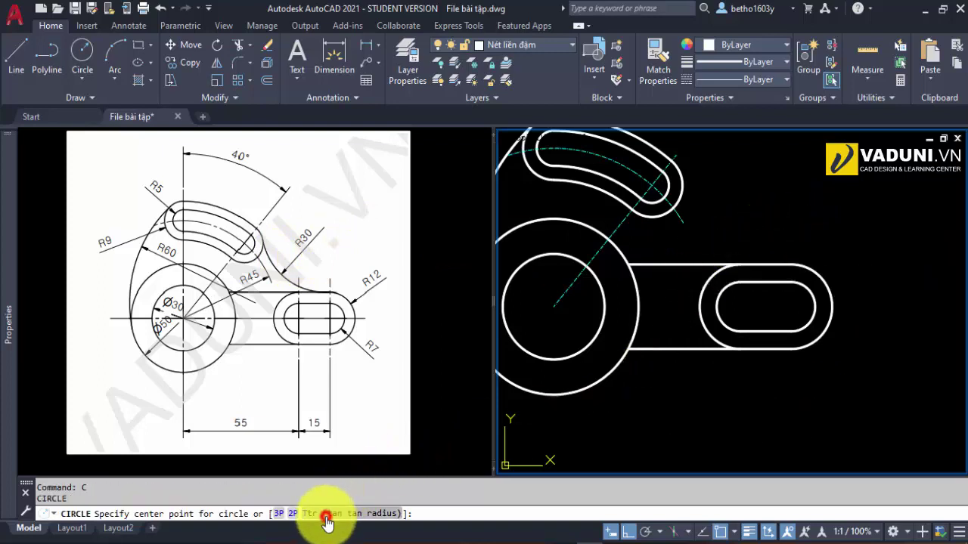
click(326, 515)
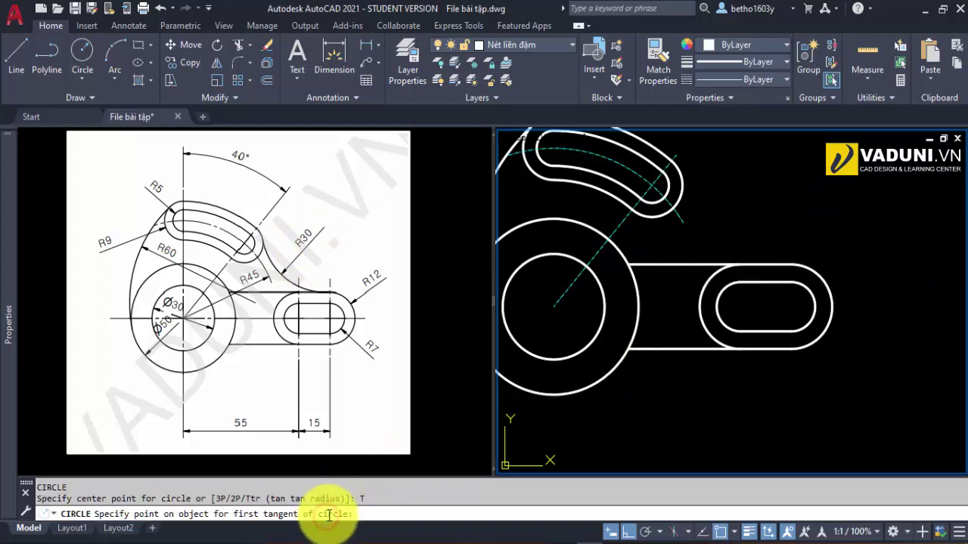
click(695, 181)
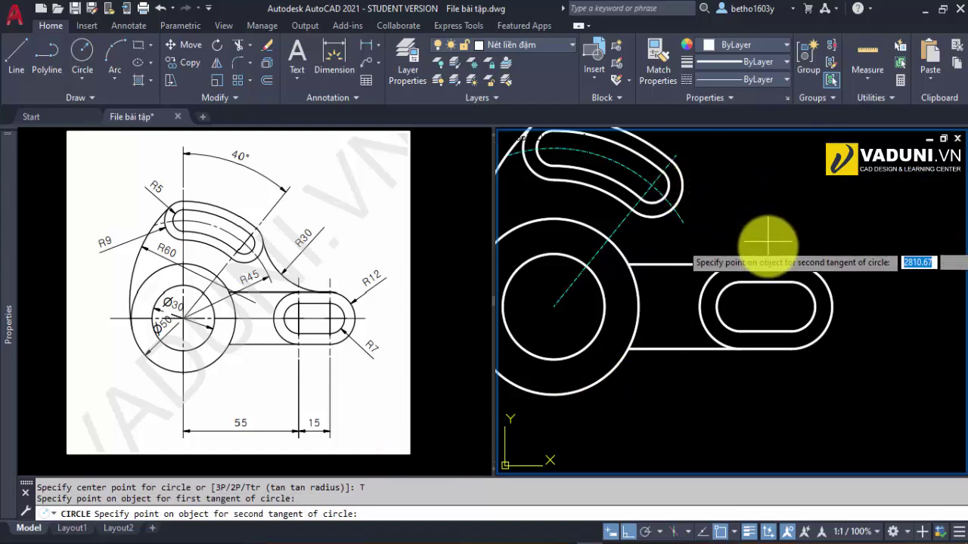
click(773, 265)
text(30)
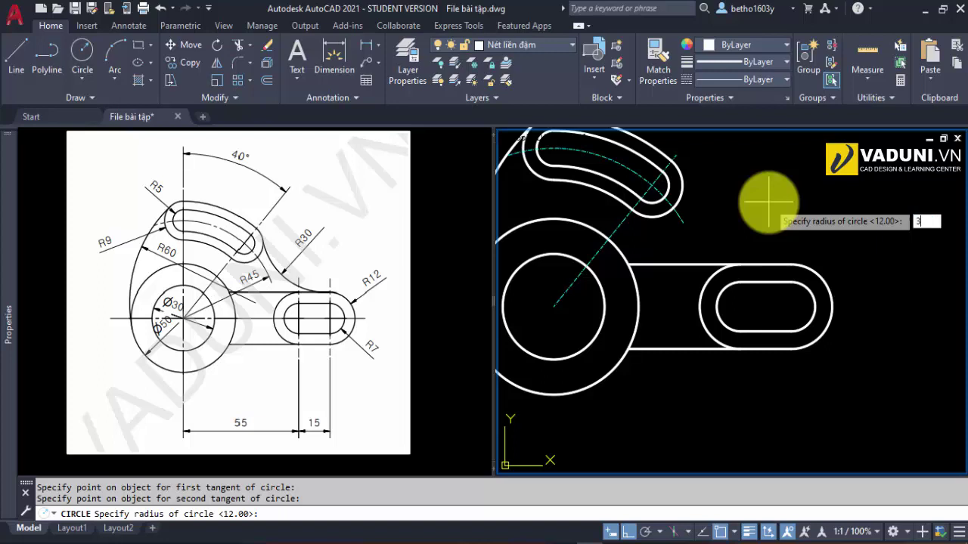
key(Return)
scroll(702, 270, down, 1)
scroll(714, 257, down, 1)
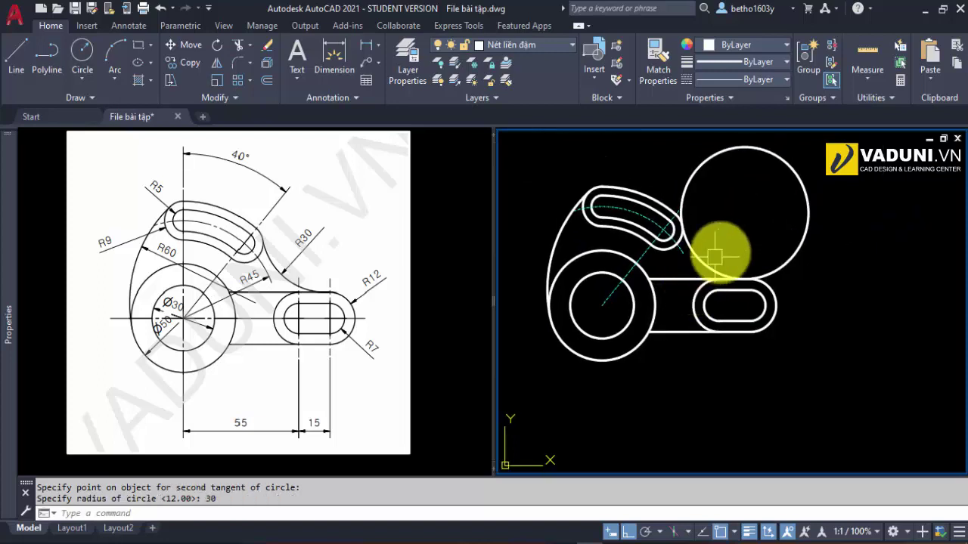
text(tr)
key(space)
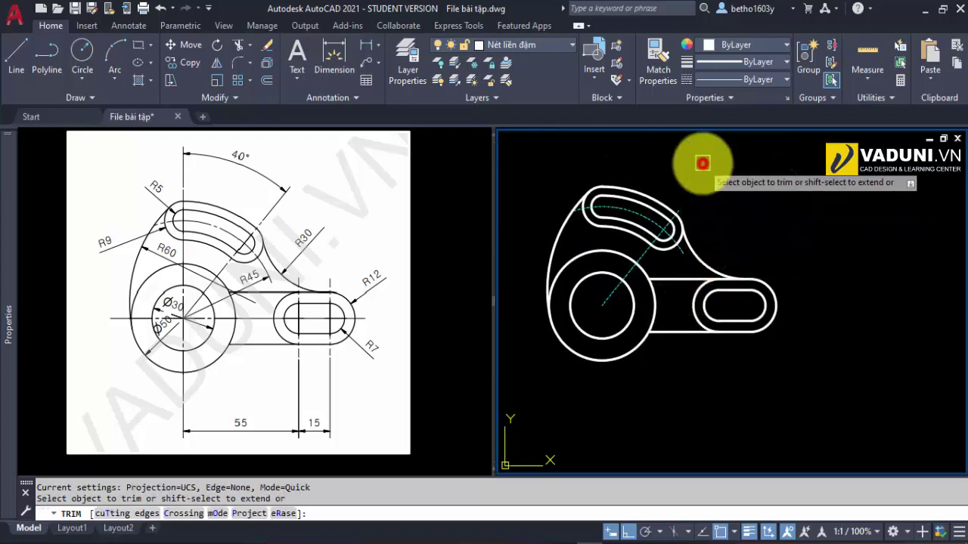
- Erase the trial blend arc between the upper slot and the arm
key(Escape)
scroll(741, 255, up, 2)
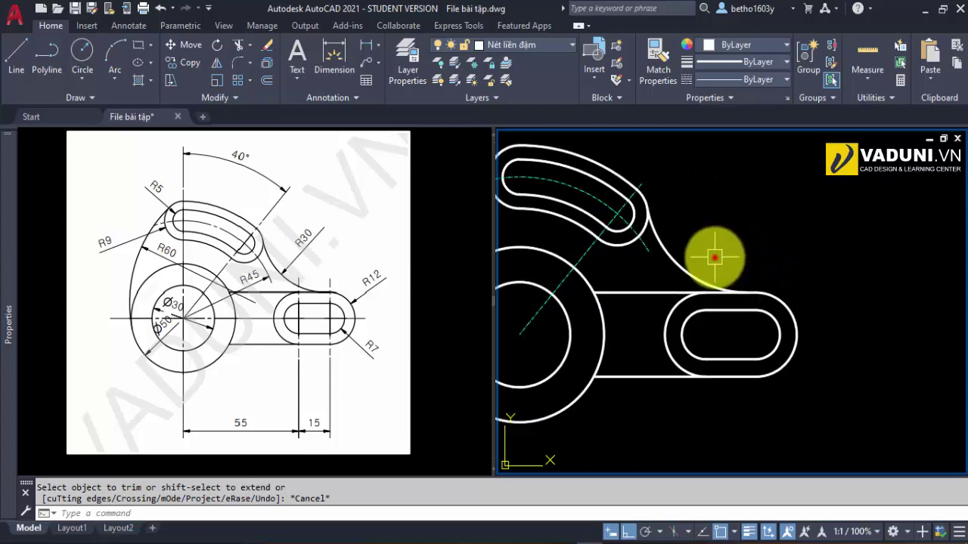
click(715, 258)
click(669, 254)
text(e)
key(space)
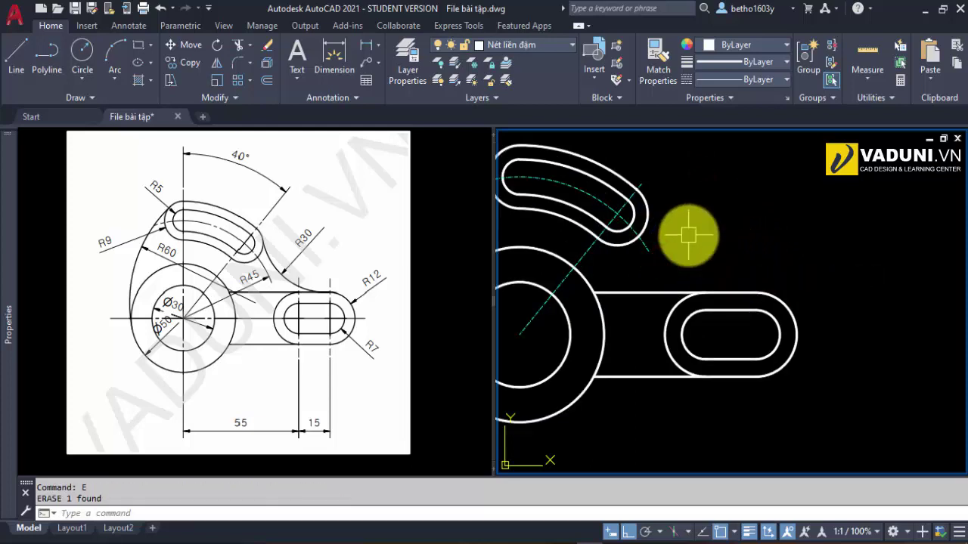
- Fillet the upper slot's outer arc into the arm's top edge with radius 30
key(space)
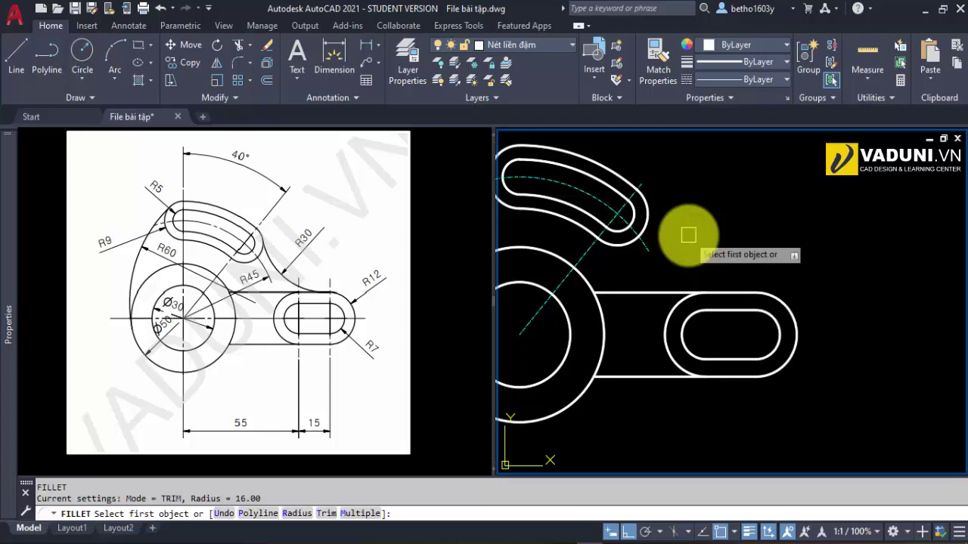
click(656, 211)
click(646, 217)
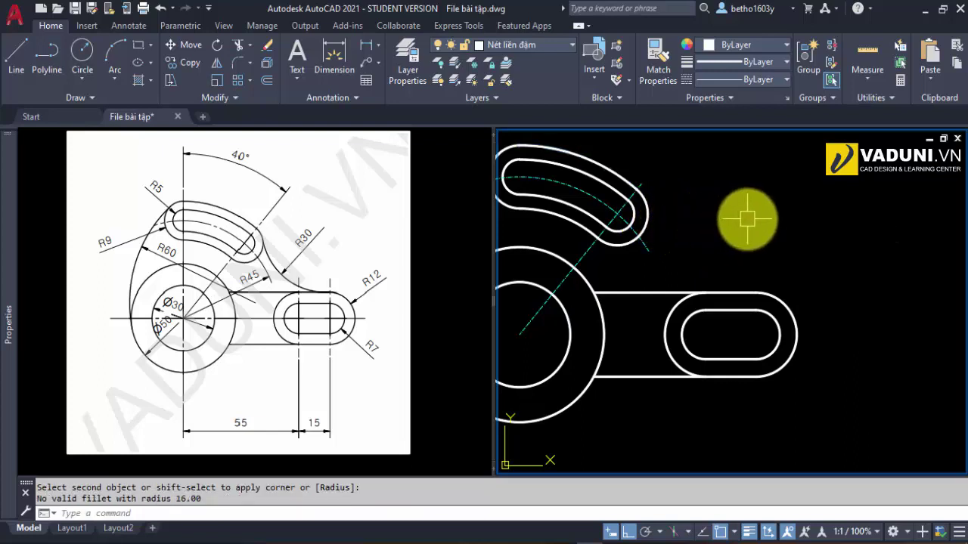
key(space)
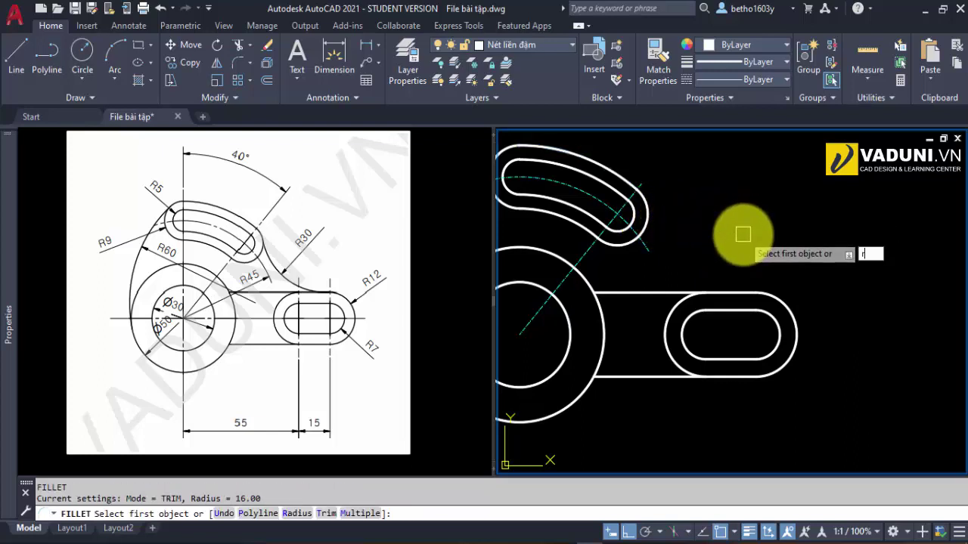
text(30)
key(Return)
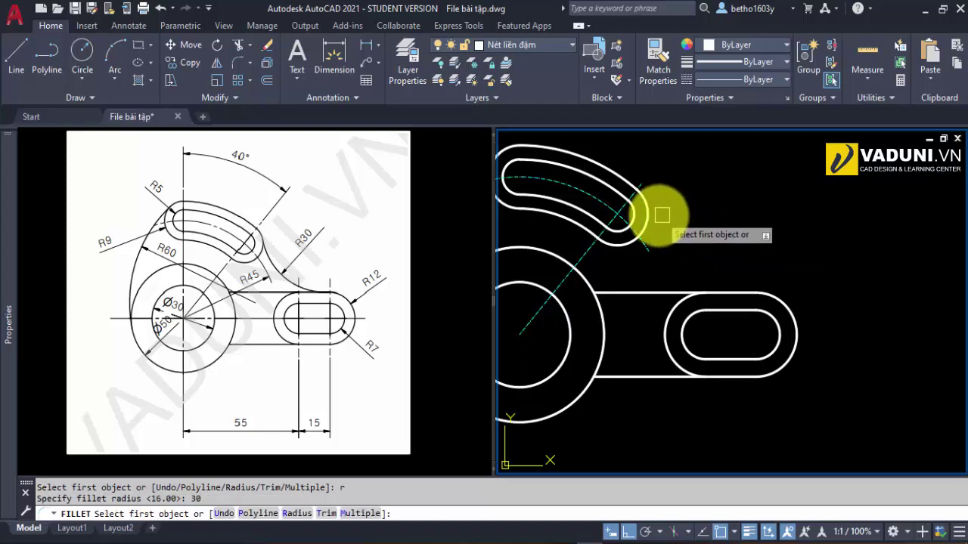
click(648, 213)
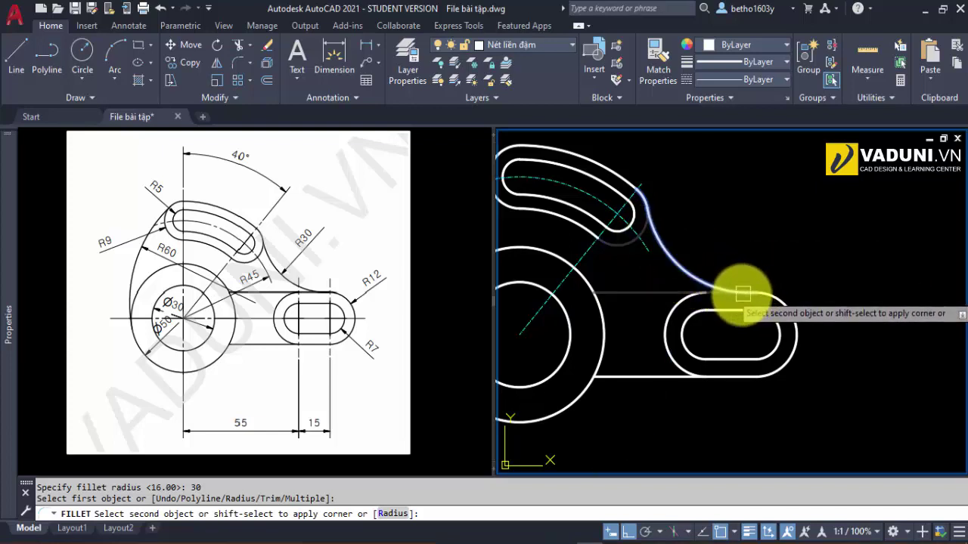
key(Escape)
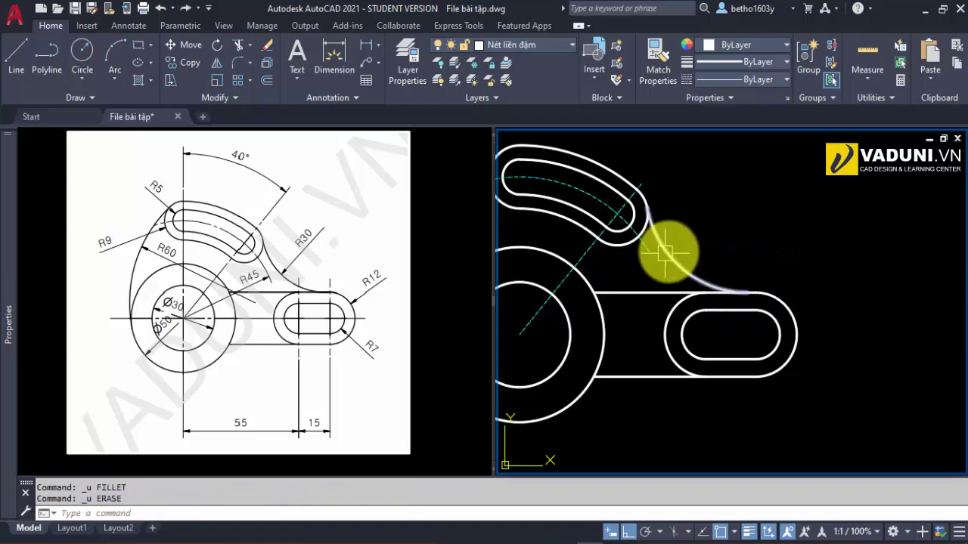
scroll(756, 212, down, 4)
mouse_move(713, 264)
middle_down()
mouse_move(711, 286)
mouse_move(708, 269)
middle_up()
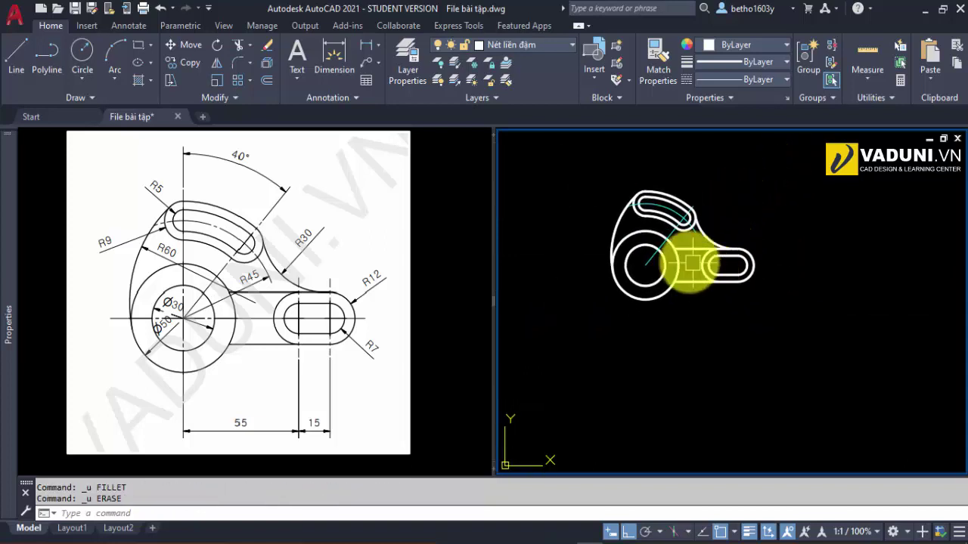
- Add a center mark to the upper slot's end arc from the Annotate tools
click(128, 26)
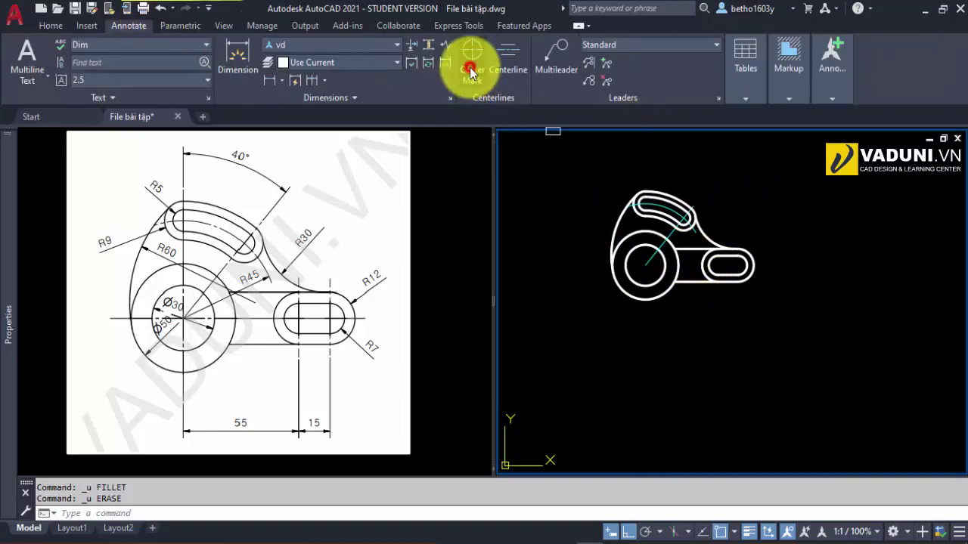
scroll(637, 225, up, 5)
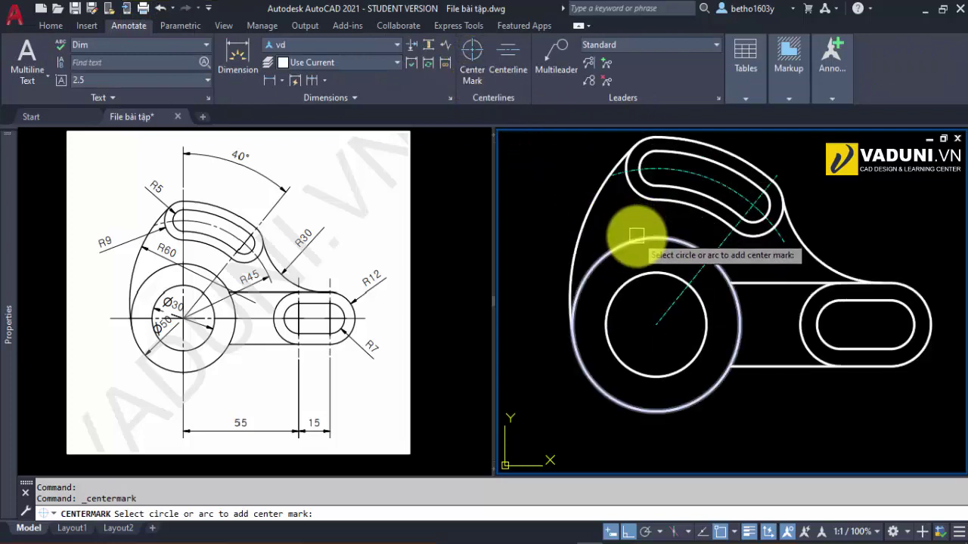
scroll(627, 159, up, 2)
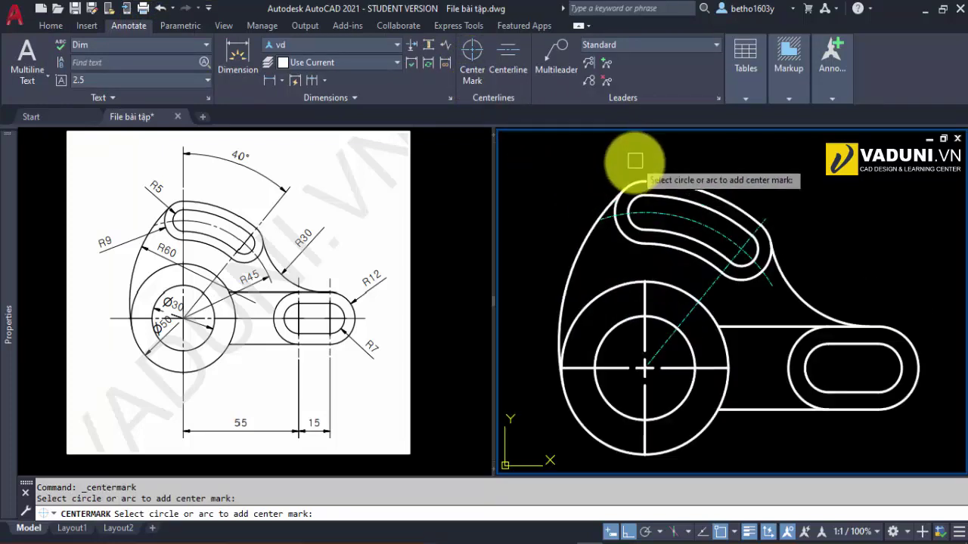
scroll(622, 251, up, 3)
scroll(605, 254, up, 2)
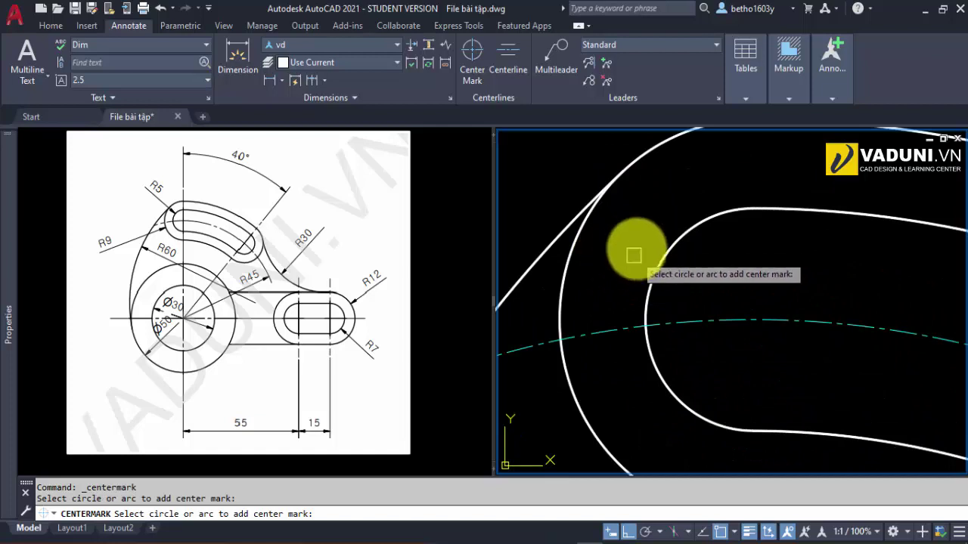
scroll(628, 253, up, 1)
click(596, 259)
- Add center marks to the left and right end arcs of the right slot
scroll(592, 181, down, 3)
scroll(718, 227, down, 2)
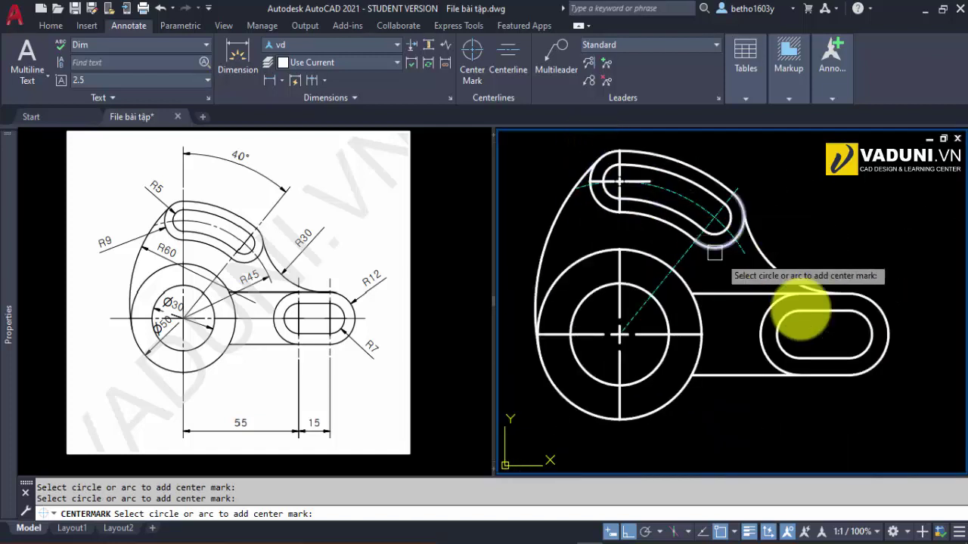
middle_drag(814, 361, 795, 320)
scroll(792, 310, up, 2)
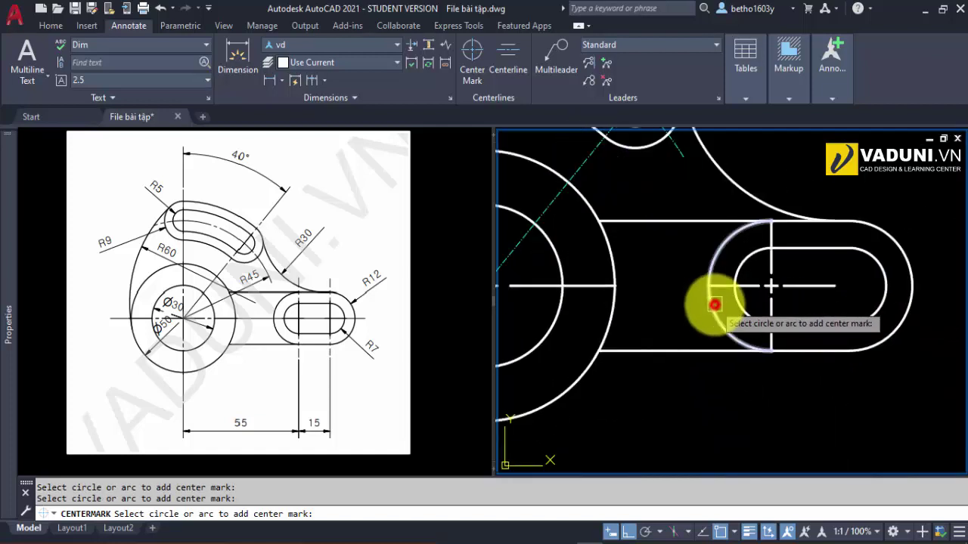
click(715, 304)
click(915, 288)
scroll(788, 307, down, 4)
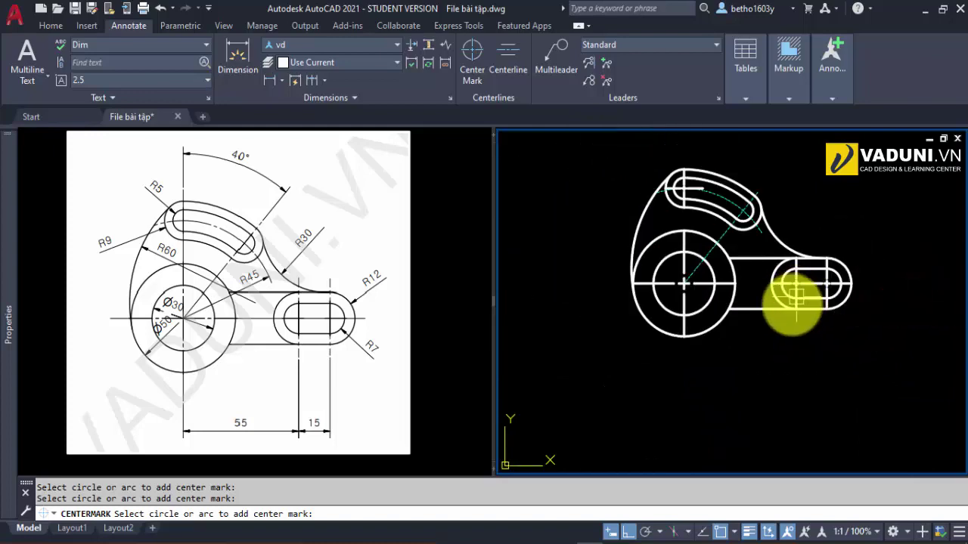
key(Escape)
- Match the large circle's center mark to the dashed centerline style using MA
text(a)
key(Return)
scroll(779, 303, up, 3)
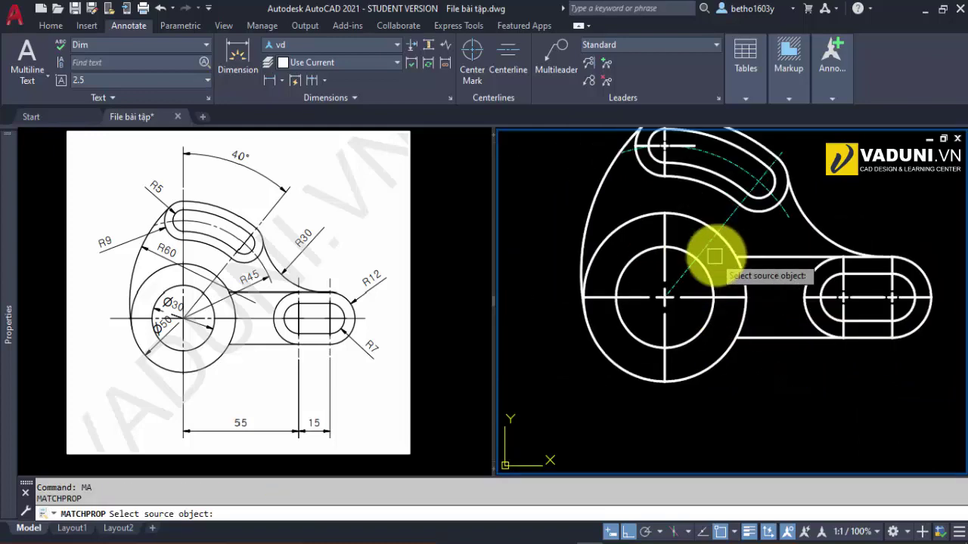
click(690, 245)
click(652, 334)
click(652, 334)
scroll(611, 288, down, 2)
scroll(831, 324, up, 3)
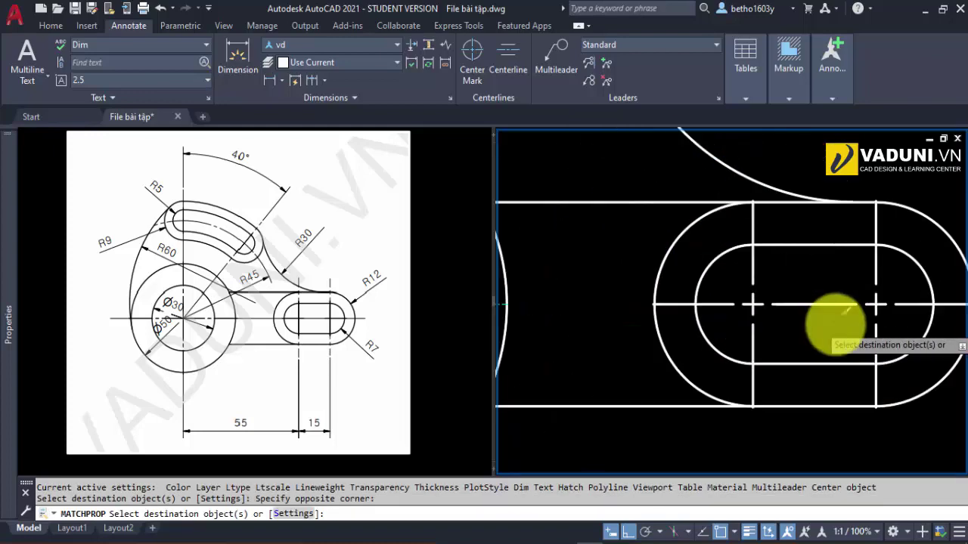
- Apply the same centerline style to the right slot's and upper slot's center marks
click(900, 328)
click(738, 293)
scroll(718, 314, down, 4)
scroll(627, 248, up, 4)
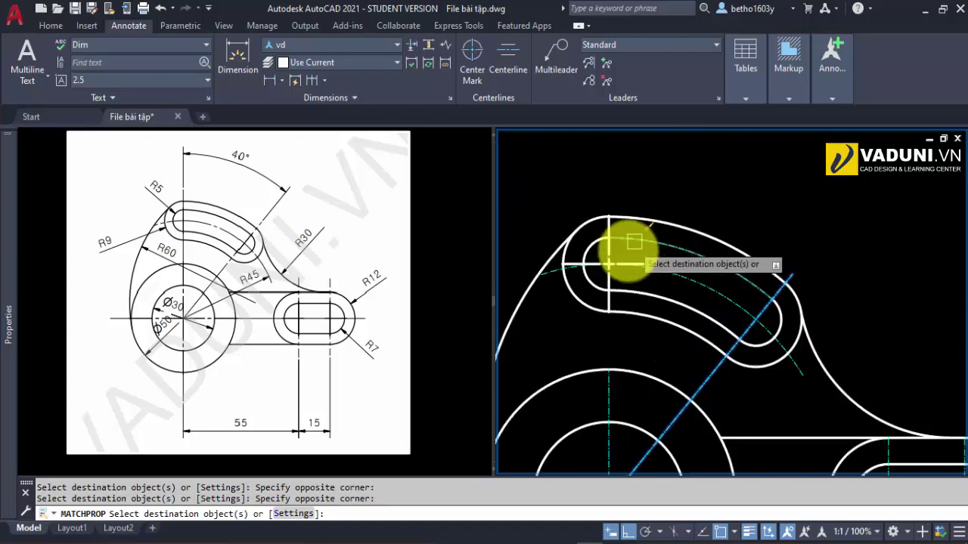
scroll(612, 317, up, 2)
click(609, 313)
click(569, 260)
scroll(575, 257, down, 3)
scroll(674, 222, down, 2)
key(Escape)
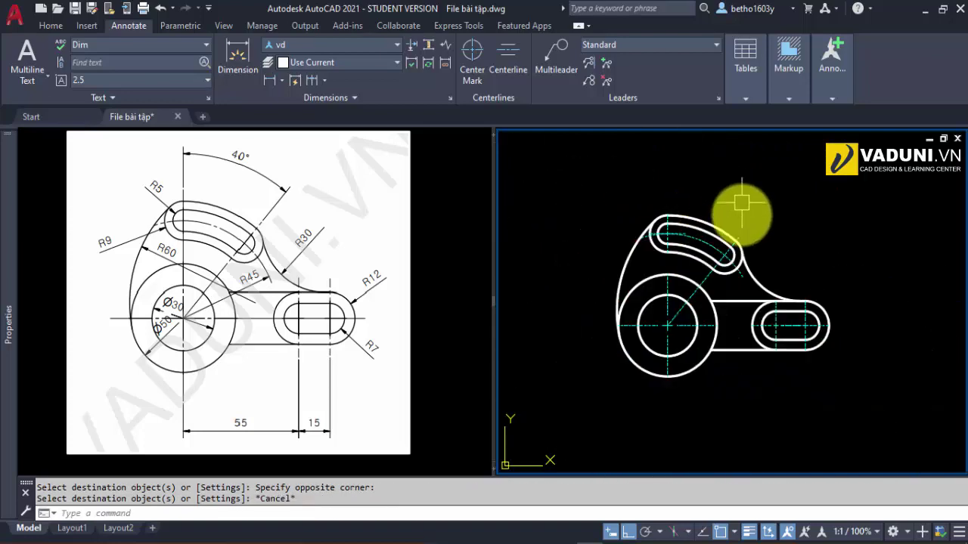
- Reframe the whole bracket in view and return to the Home tools
scroll(715, 331, up, 1)
scroll(666, 293, up, 4)
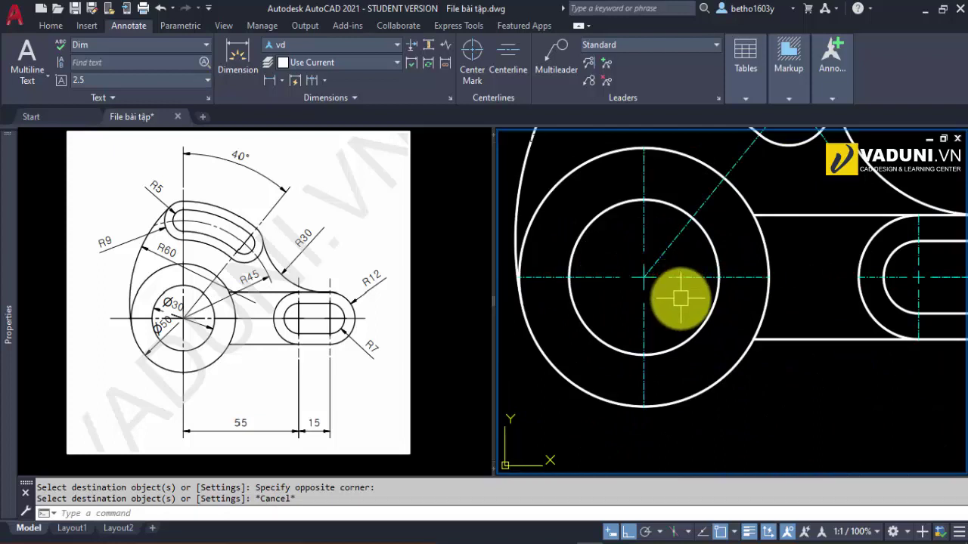
scroll(658, 302, down, 4)
scroll(680, 317, down, 2)
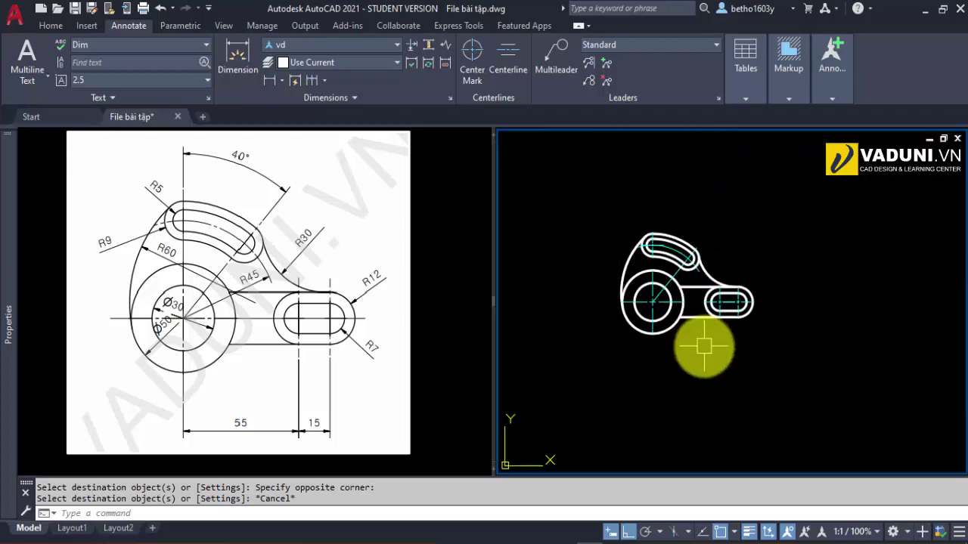
middle_drag(702, 345, 691, 330)
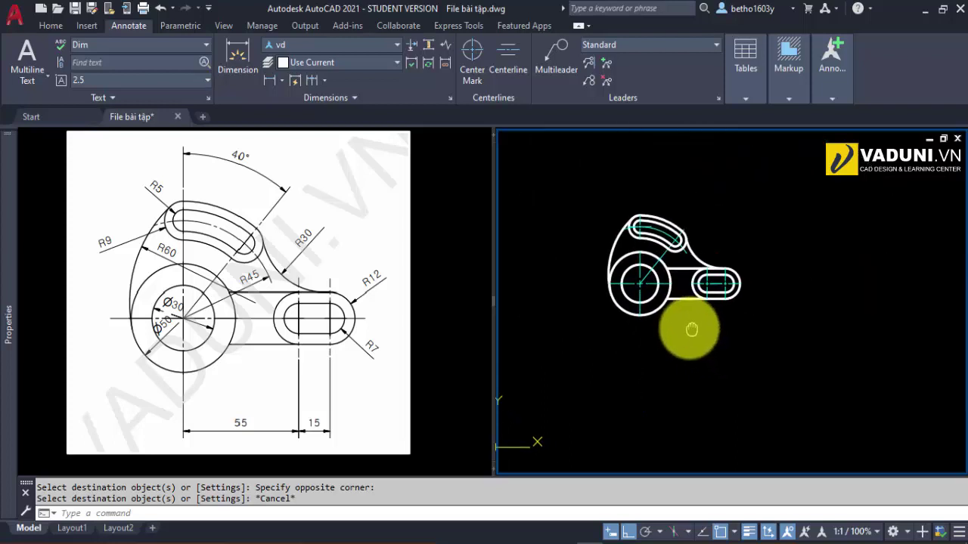
click(51, 26)
scroll(678, 299, up, 2)
middle_drag(637, 280, 641, 306)
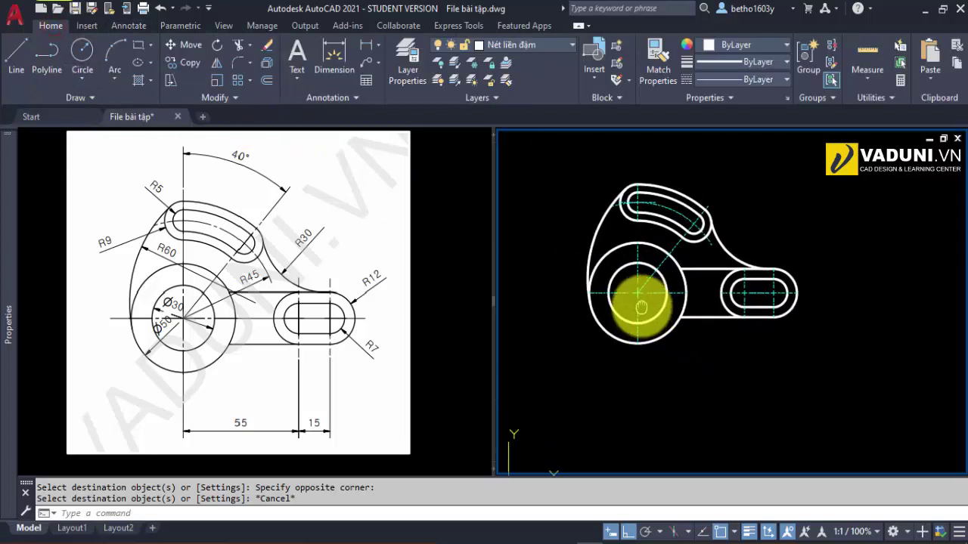
- Dimension the inner and outer circles with Ø30 and Ø50 diameter dimensions
click(322, 55)
scroll(611, 303, up, 5)
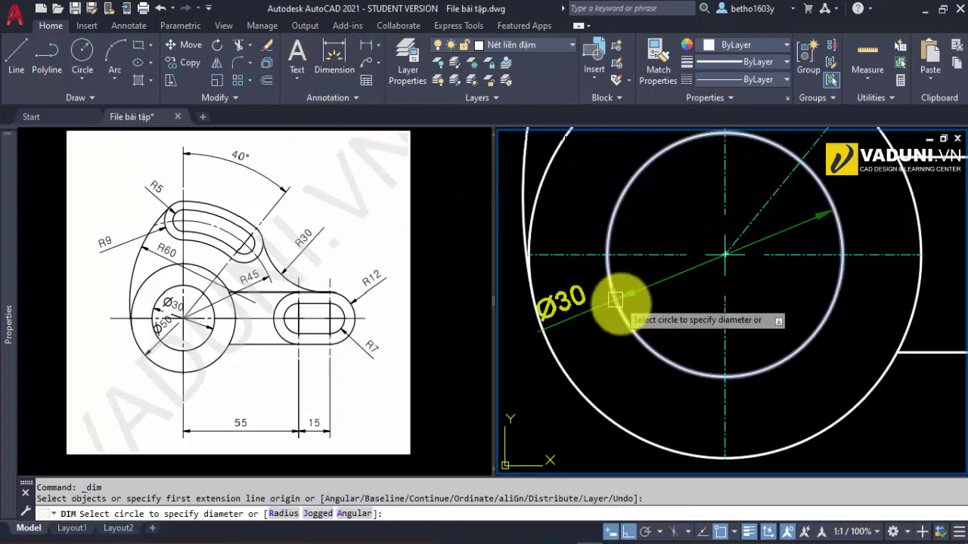
scroll(617, 301, up, 1)
scroll(617, 298, up, 2)
scroll(616, 293, up, 1)
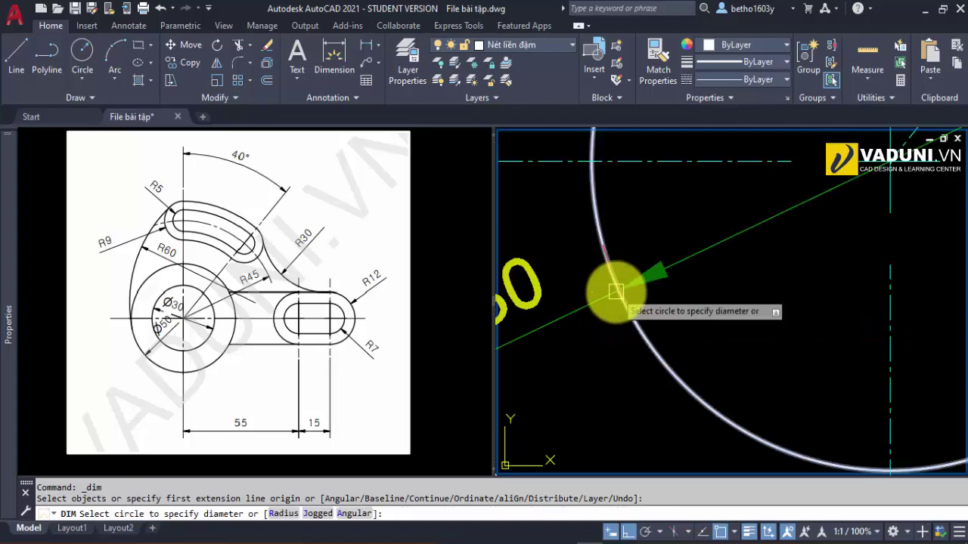
click(617, 291)
click(761, 281)
scroll(694, 204, down, 6)
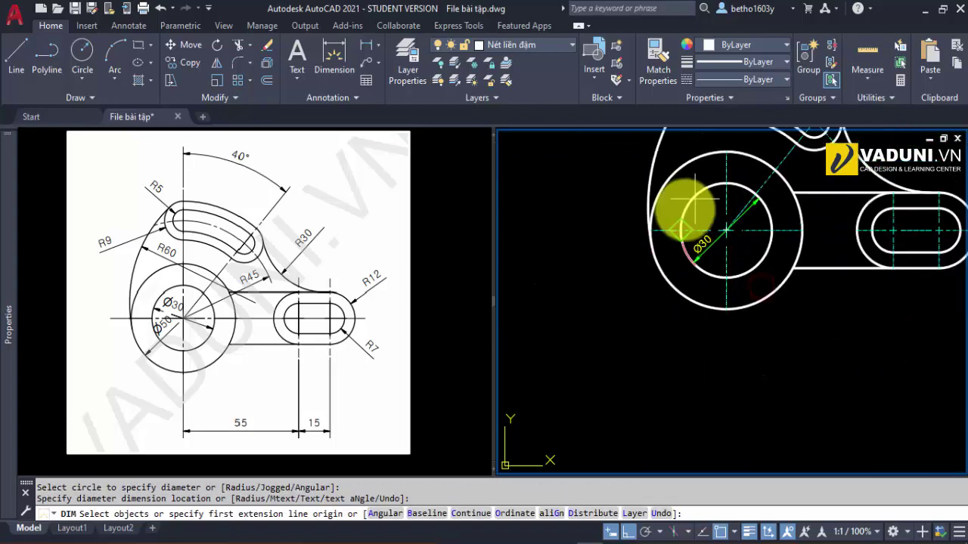
scroll(678, 237, up, 4)
key(Return)
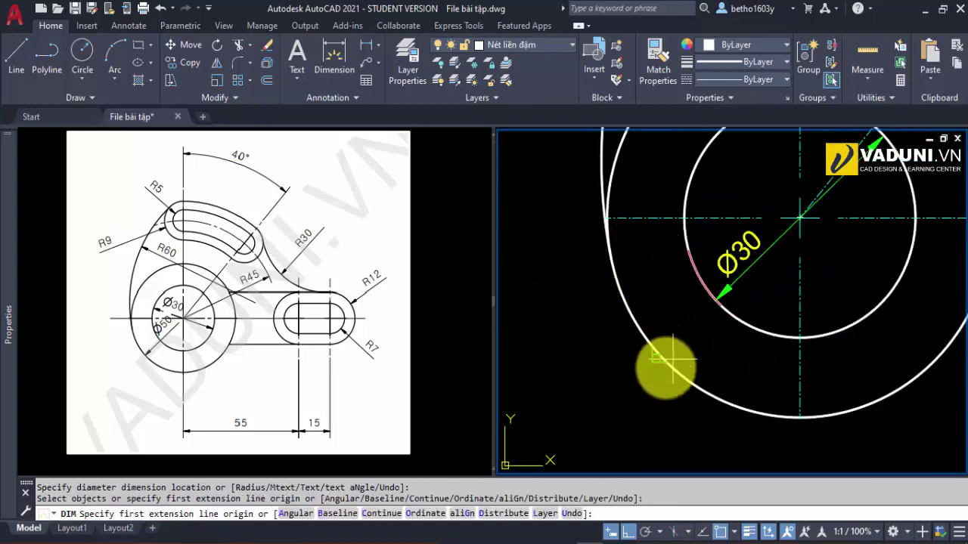
scroll(771, 376, down, 3)
scroll(746, 371, up, 3)
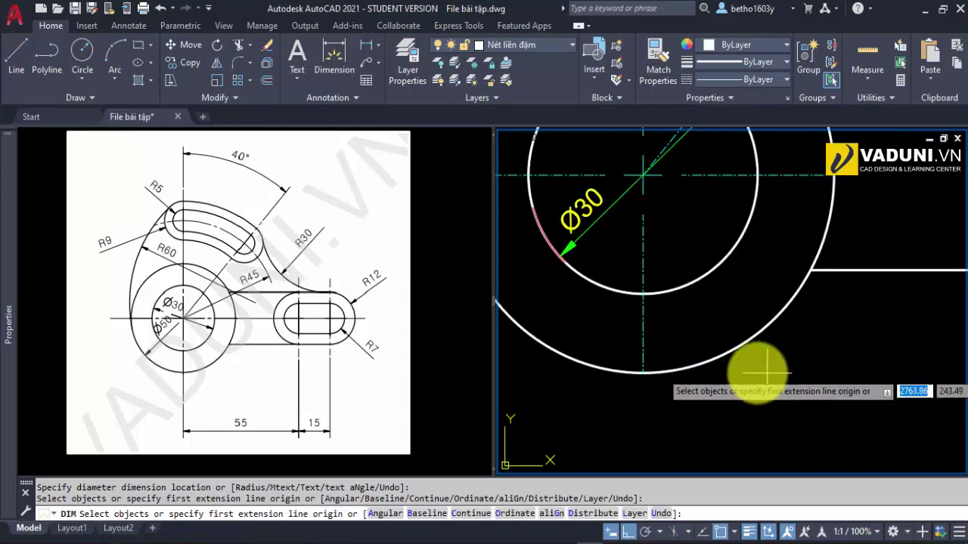
click(718, 349)
click(832, 352)
- Add R60, R9 and R5 radius dimensions to the outer arc, small arc and slot end
scroll(707, 369, down, 4)
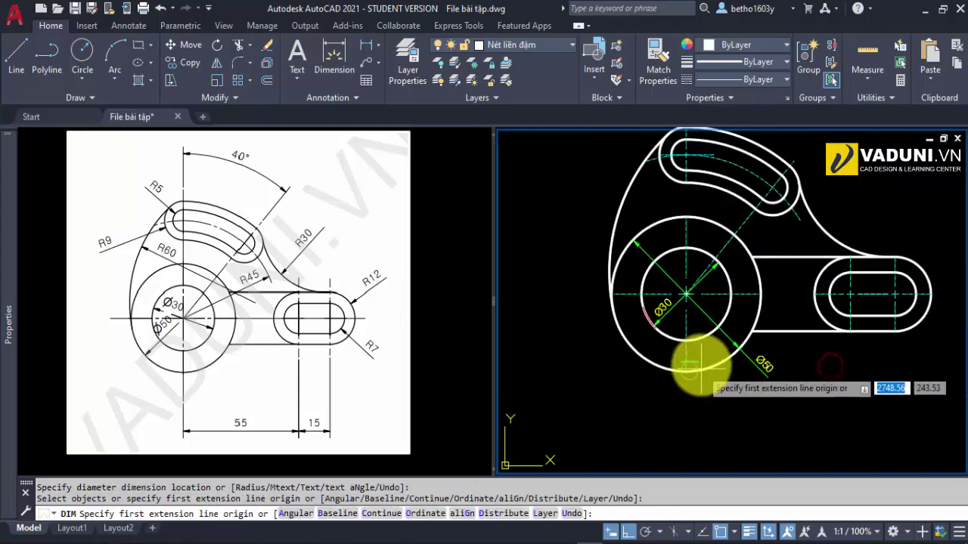
middle_drag(655, 184, 650, 276)
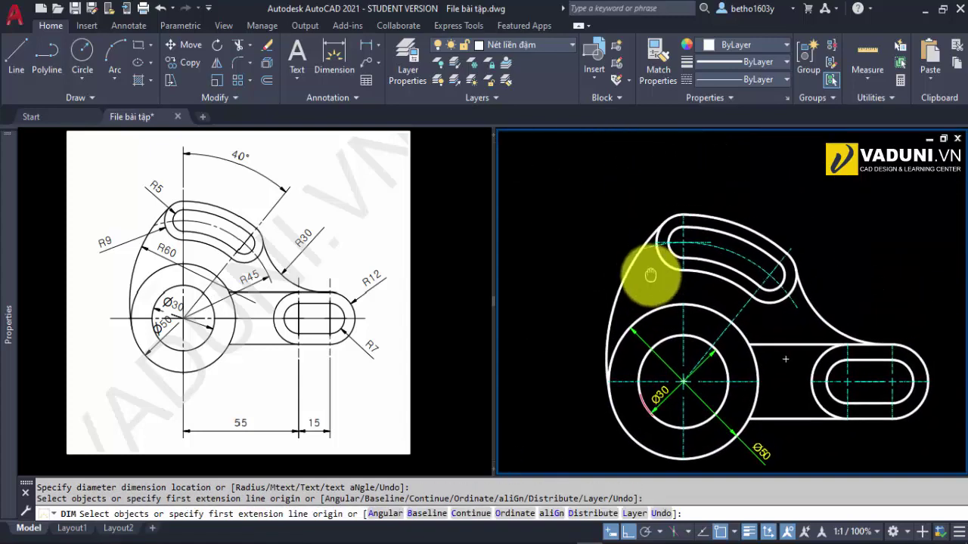
scroll(650, 276, up, 4)
click(602, 258)
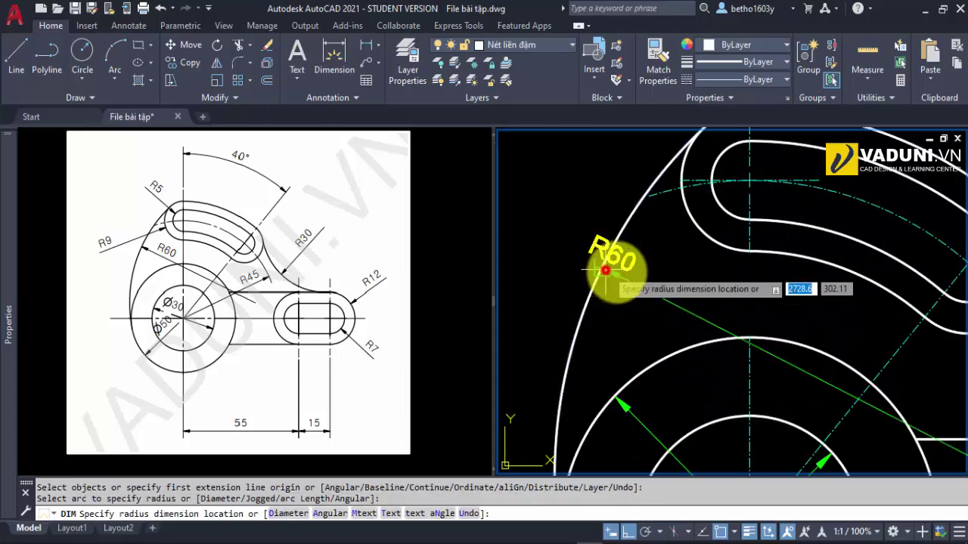
click(685, 286)
scroll(637, 270, down, 3)
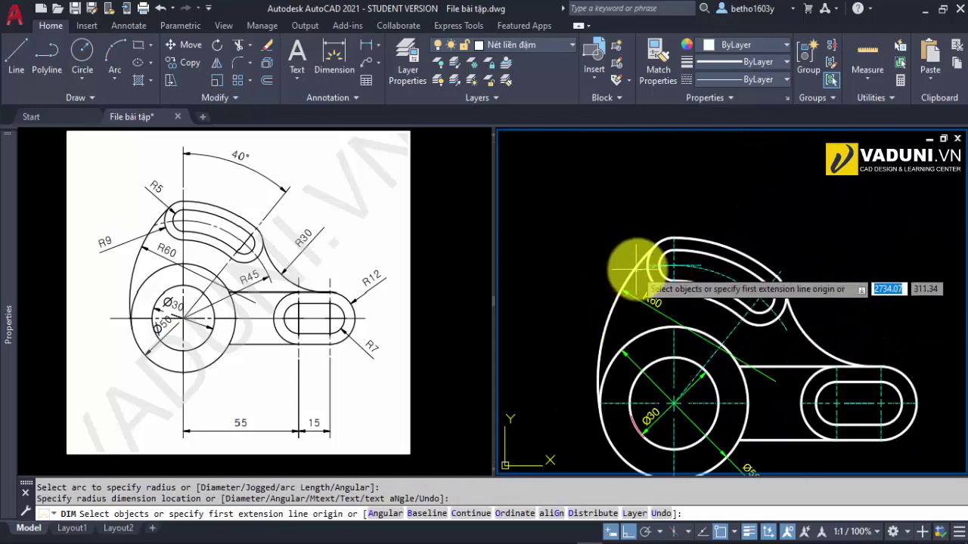
scroll(633, 287, up, 4)
click(688, 274)
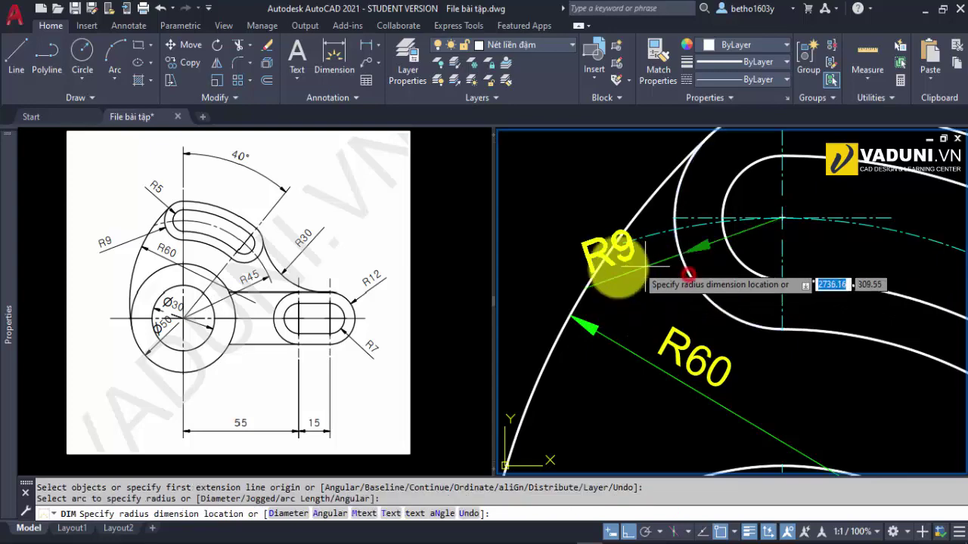
click(526, 287)
scroll(529, 286, down, 4)
scroll(660, 214, up, 4)
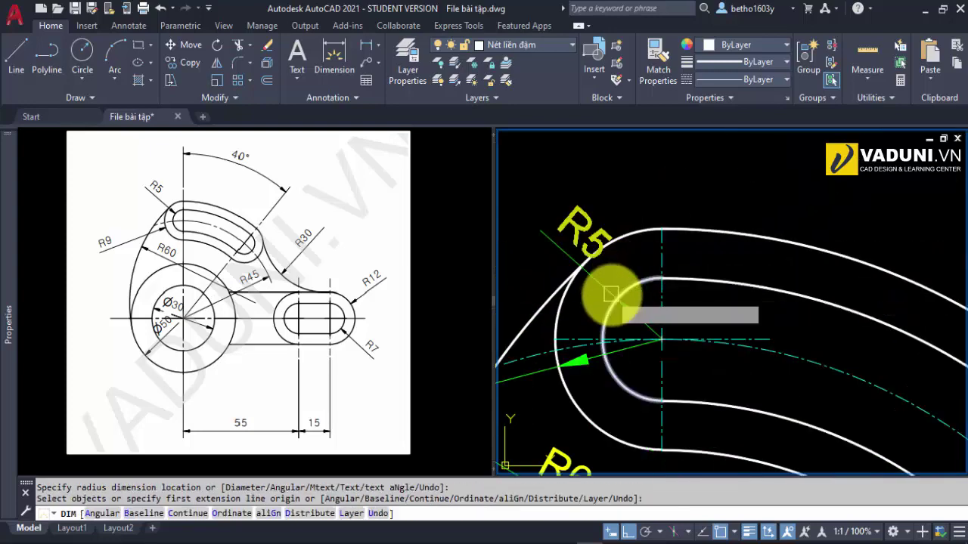
click(611, 288)
click(545, 200)
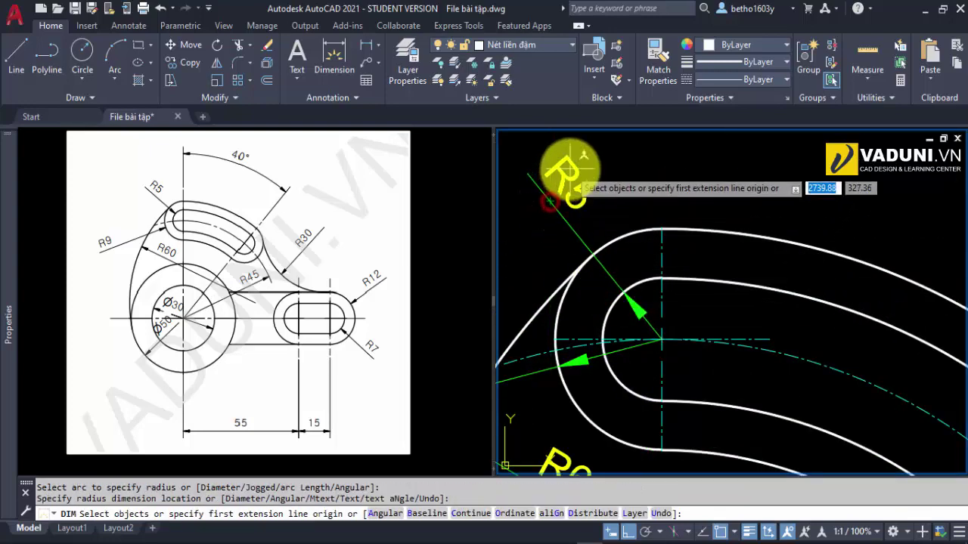
scroll(684, 211, down, 4)
scroll(722, 303, up, 4)
- Add R30, R7 and R12 radius dimensions to the concave arc and slot arcs
click(655, 325)
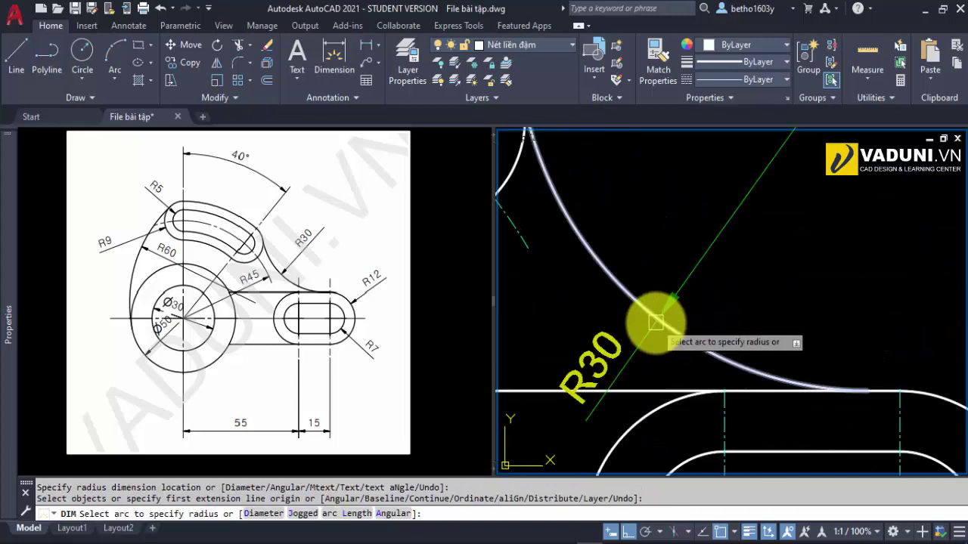
click(654, 324)
click(663, 173)
scroll(665, 182, down, 4)
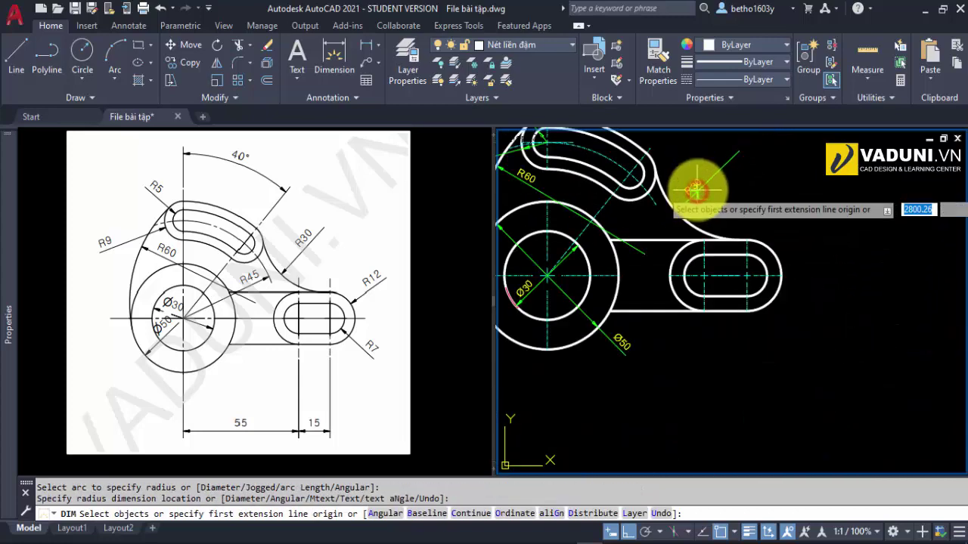
scroll(790, 263, up, 3)
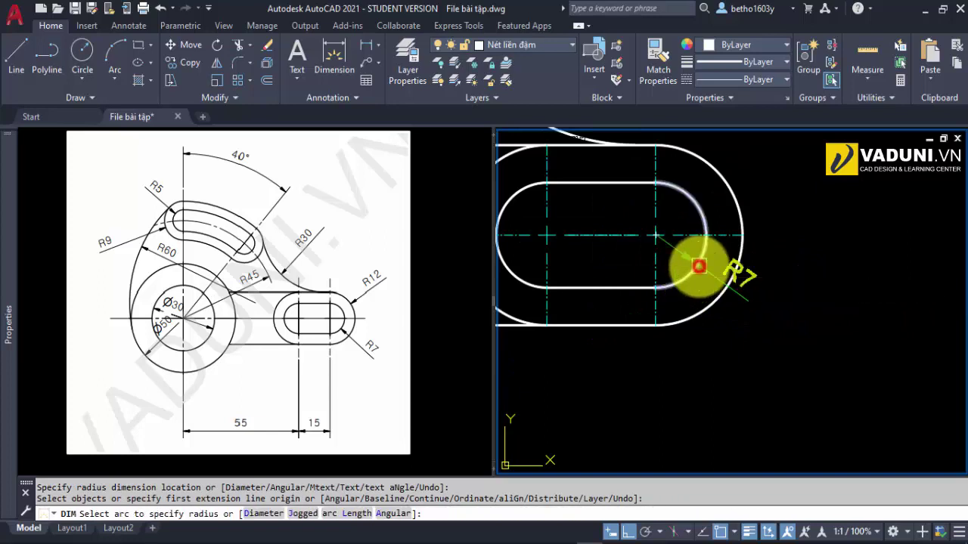
click(699, 266)
click(747, 330)
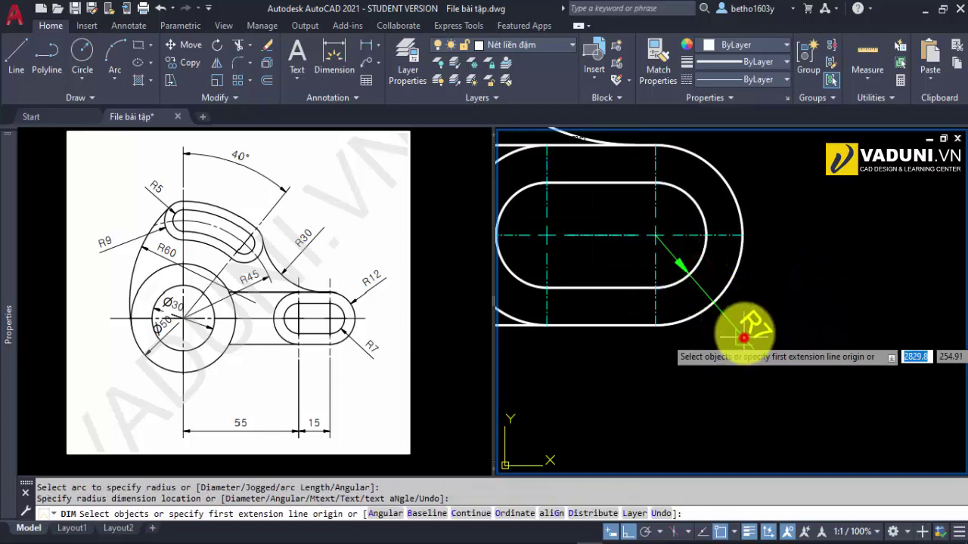
click(732, 199)
click(810, 140)
scroll(794, 243, down, 2)
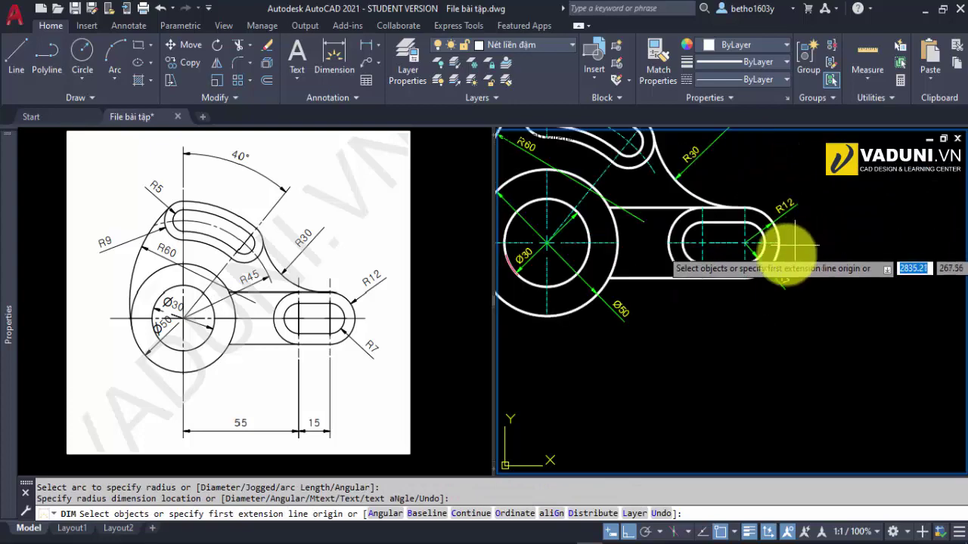
mouse_move(676, 318)
middle_down()
mouse_move(713, 371)
mouse_move(757, 358)
mouse_move(713, 363)
middle_up()
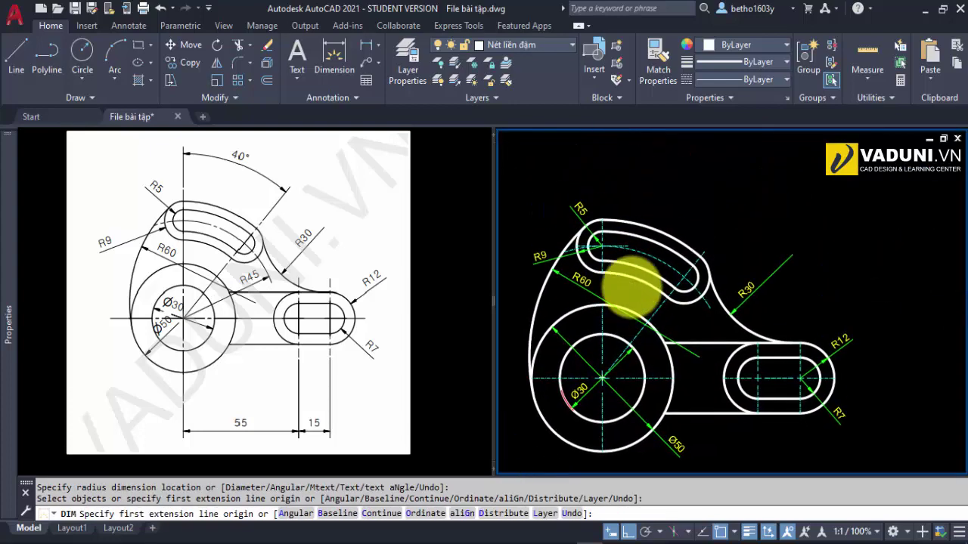
scroll(629, 284, up, 3)
- Dimension the 40° angle between the vertical and slanted slot centrelines
scroll(598, 227, up, 2)
key(Return)
click(549, 228)
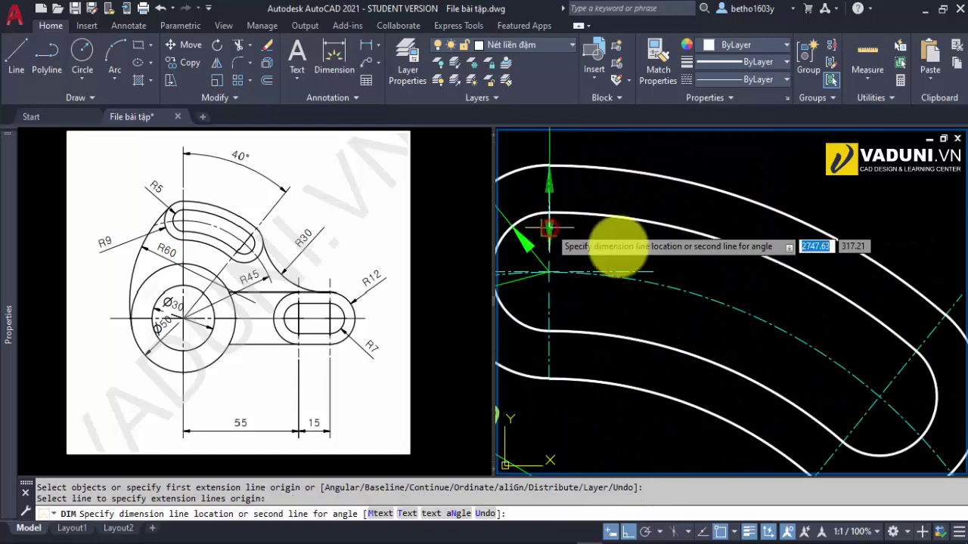
click(899, 370)
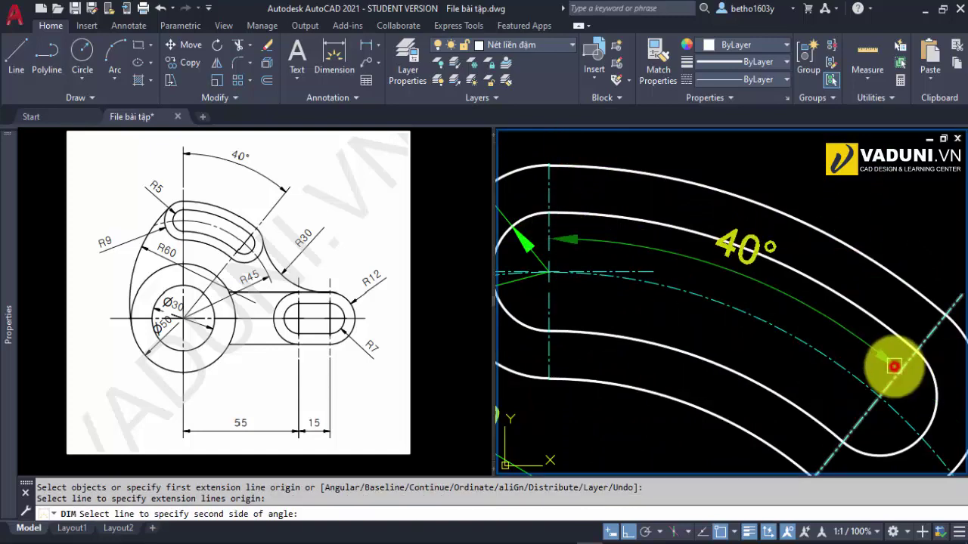
click(894, 366)
scroll(832, 353, down, 4)
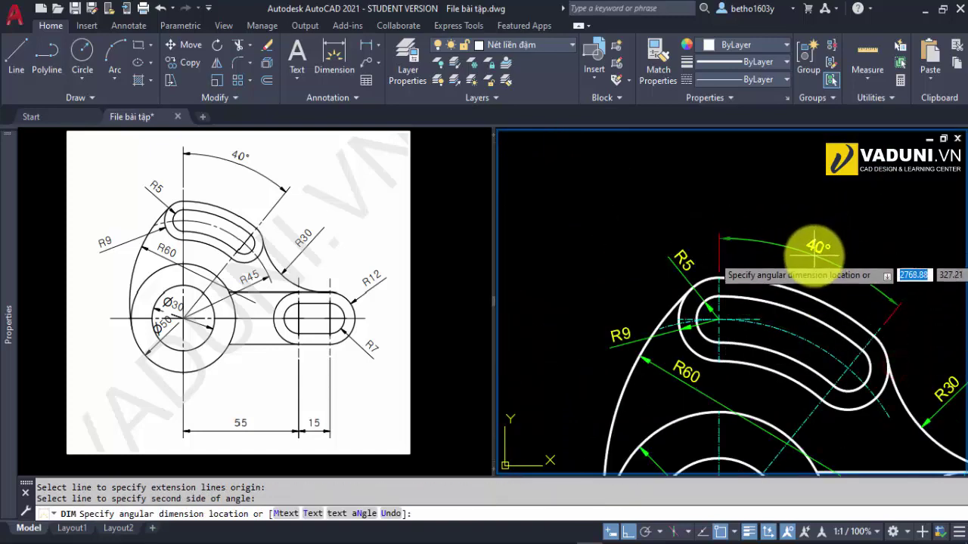
click(815, 255)
scroll(670, 223, down, 3)
scroll(659, 325, up, 5)
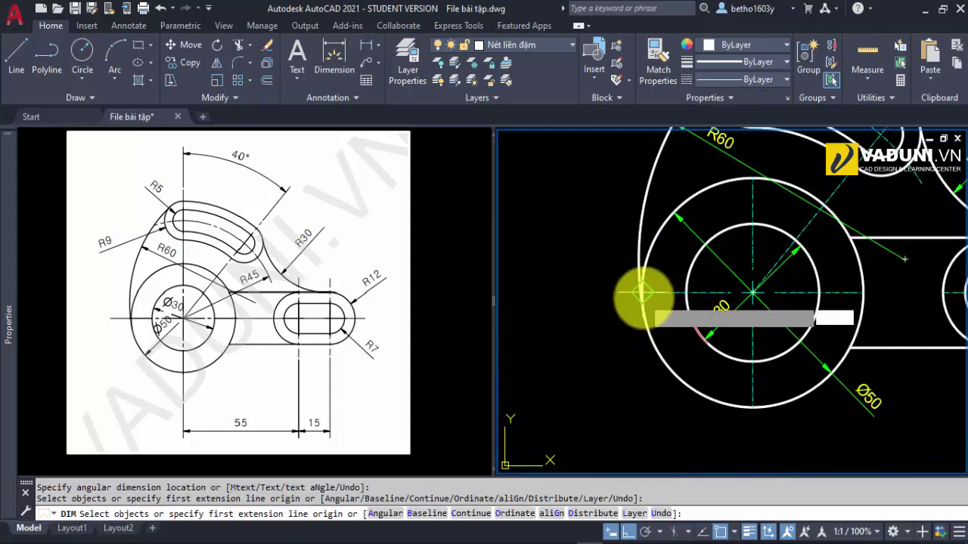
scroll(763, 238, down, 2)
scroll(625, 246, up, 4)
scroll(639, 238, up, 2)
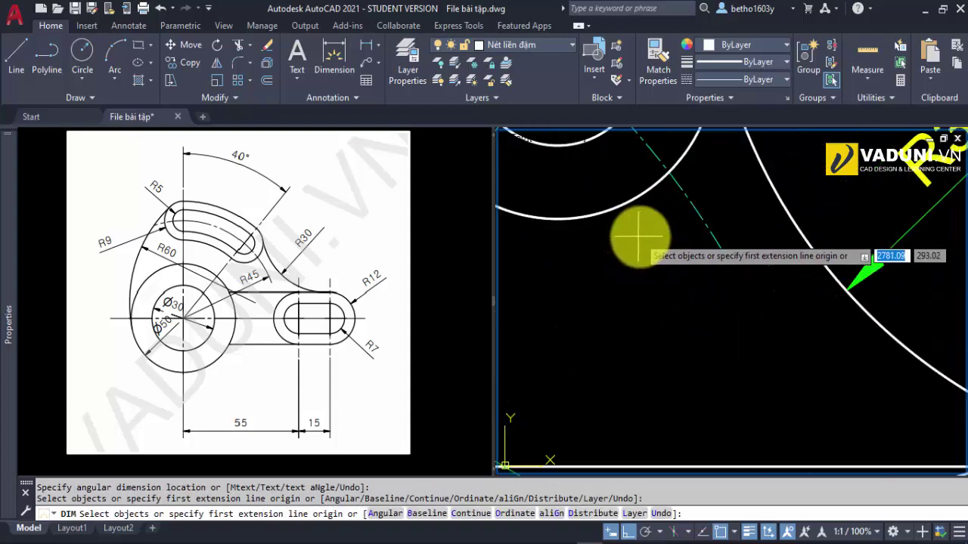
- Add the R45 radius dimension to its arc
click(676, 200)
scroll(681, 216, down, 2)
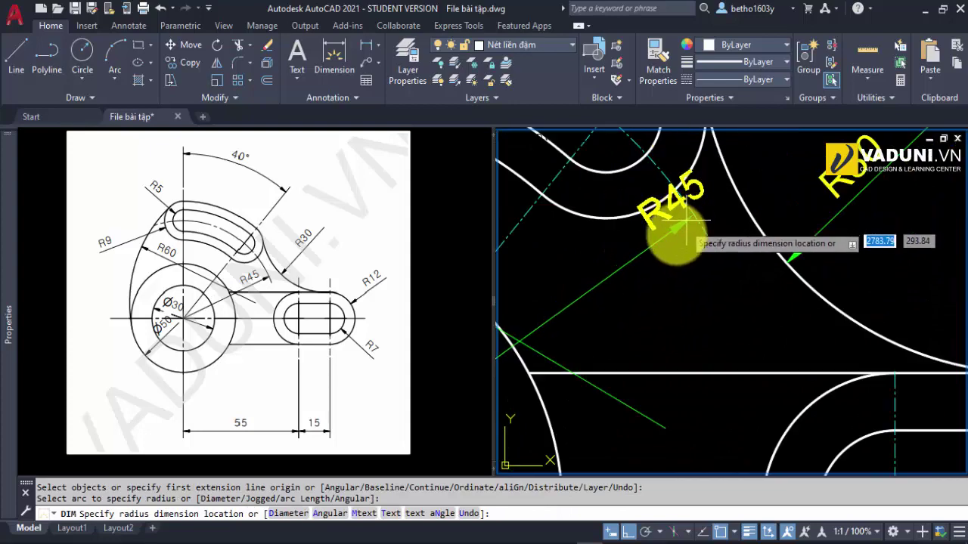
scroll(632, 310, up, 2)
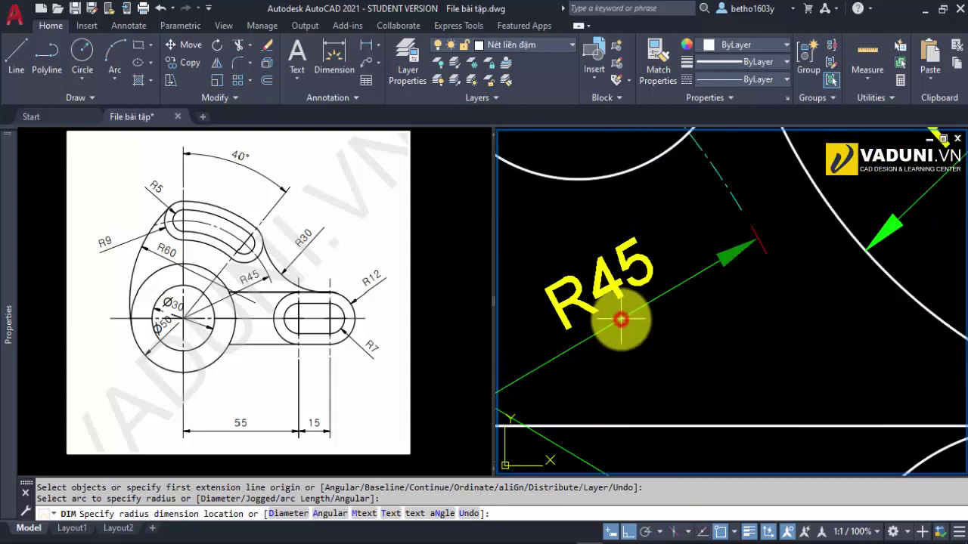
click(620, 320)
scroll(597, 317, down, 2)
scroll(579, 386, up, 1)
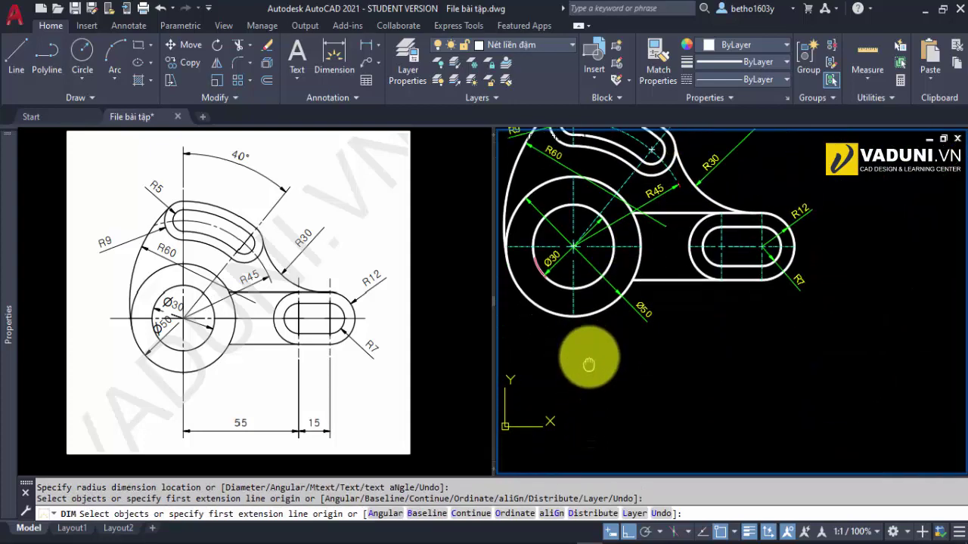
- Add the 55 dimension from circle centre to slot centre and the 15 between slot centres
click(573, 308)
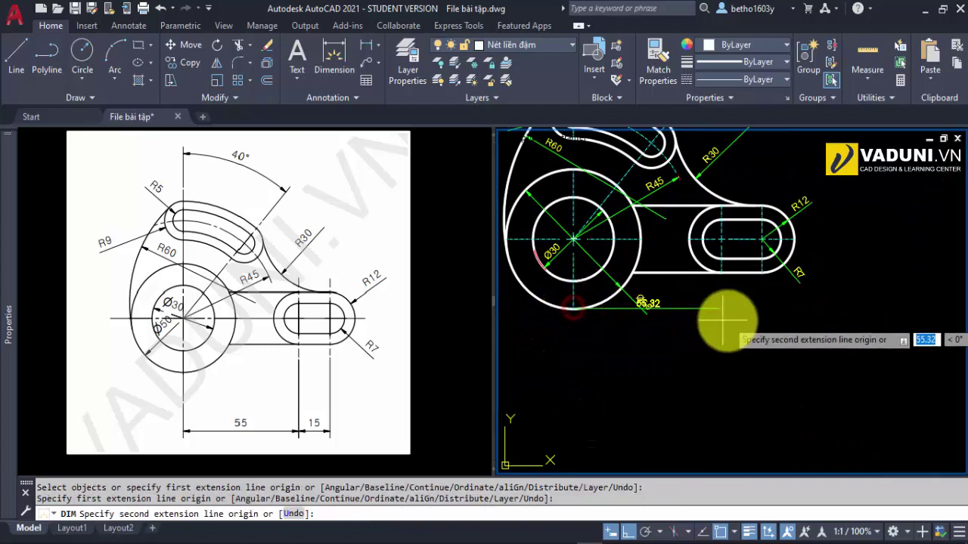
click(723, 274)
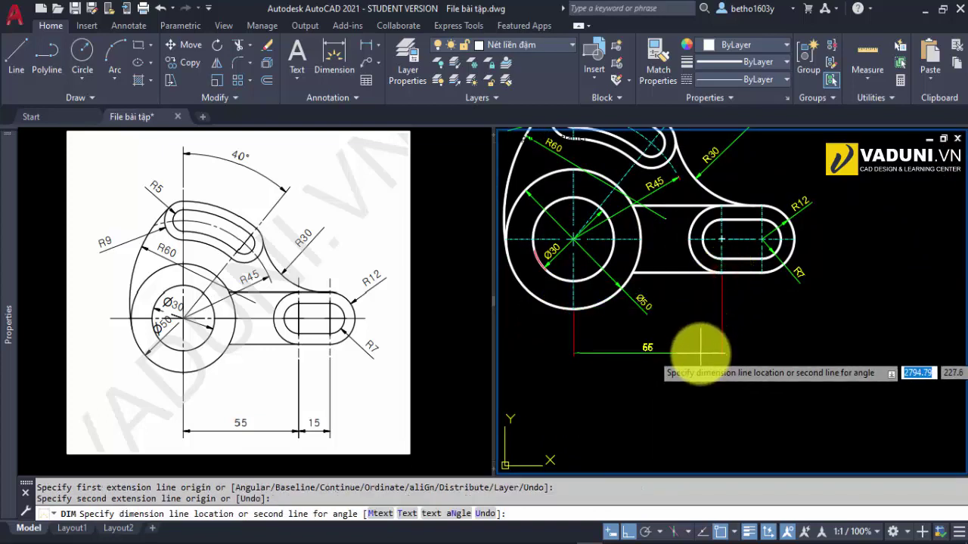
click(701, 350)
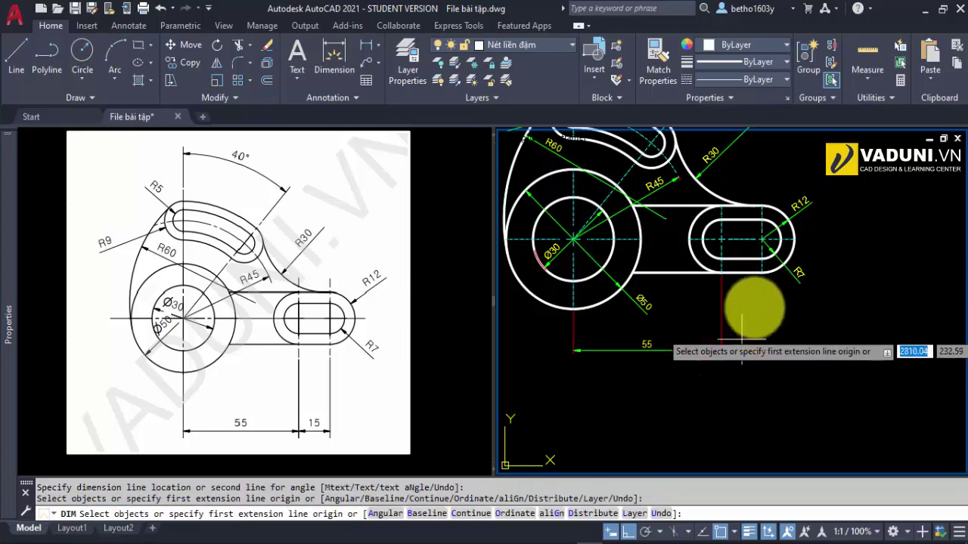
scroll(722, 269, up, 4)
click(711, 290)
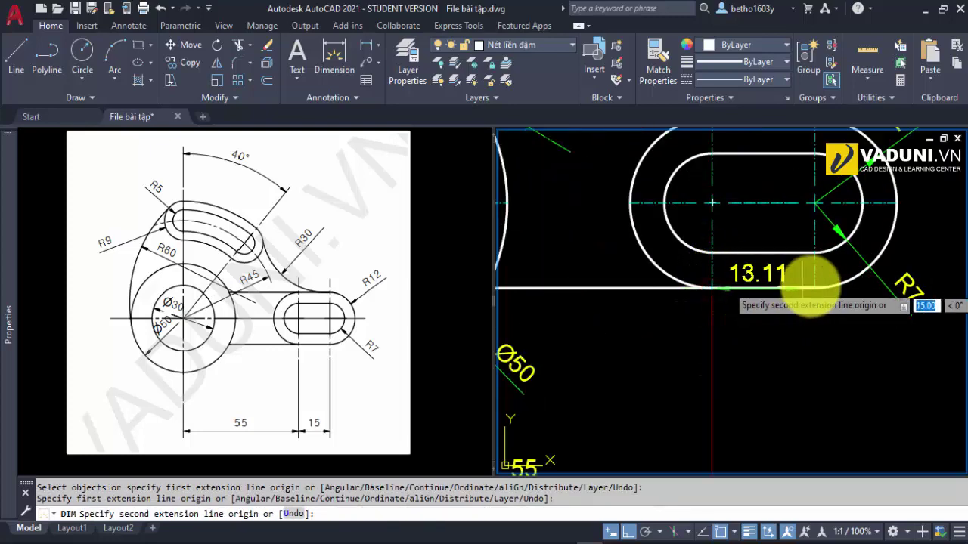
click(814, 286)
scroll(814, 286, down, 2)
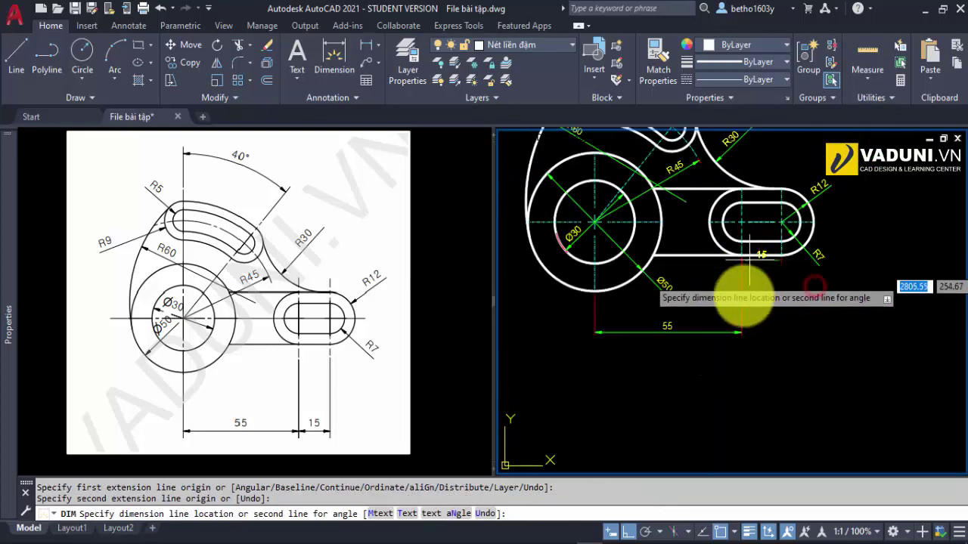
click(744, 343)
scroll(711, 344, down, 3)
key(Escape)
scroll(593, 302, up, 1)
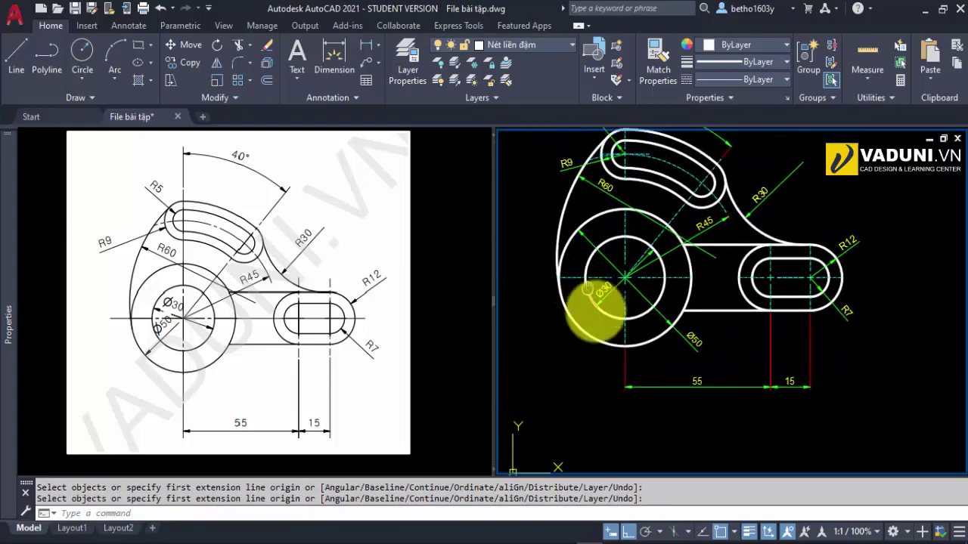
scroll(597, 334, up, 1)
middle_drag(598, 334, 592, 334)
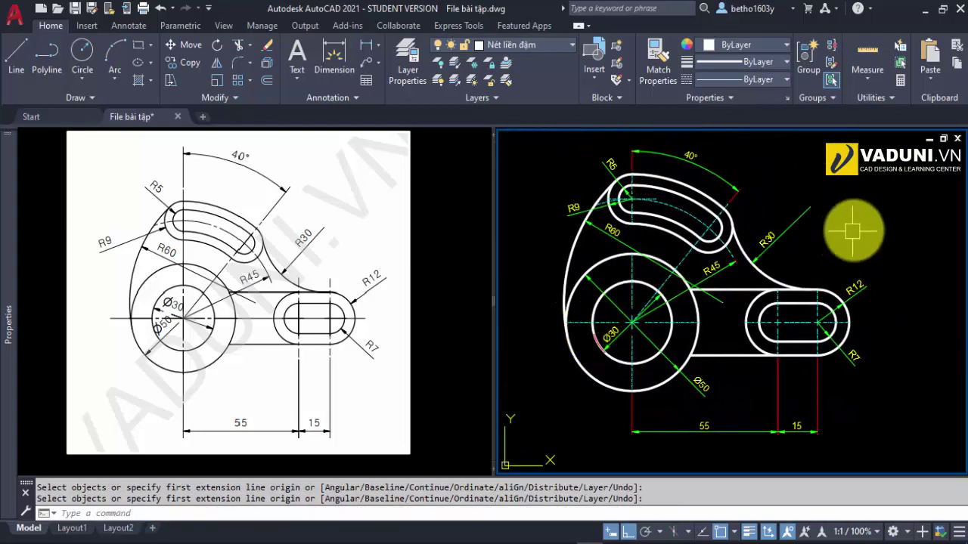